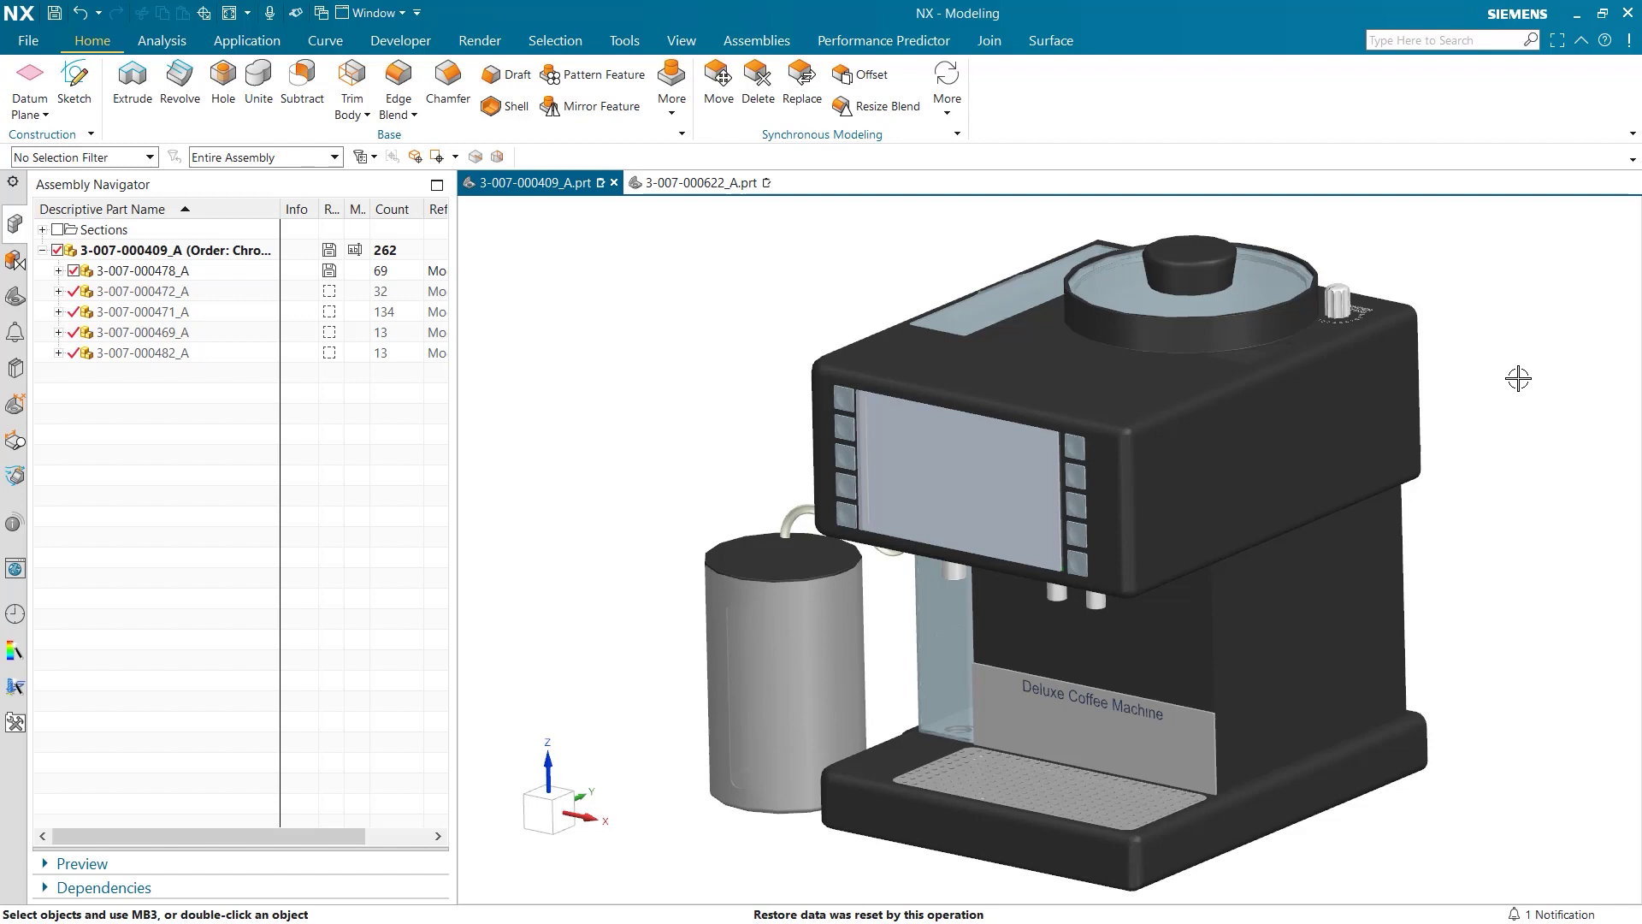
left_click(73, 333)
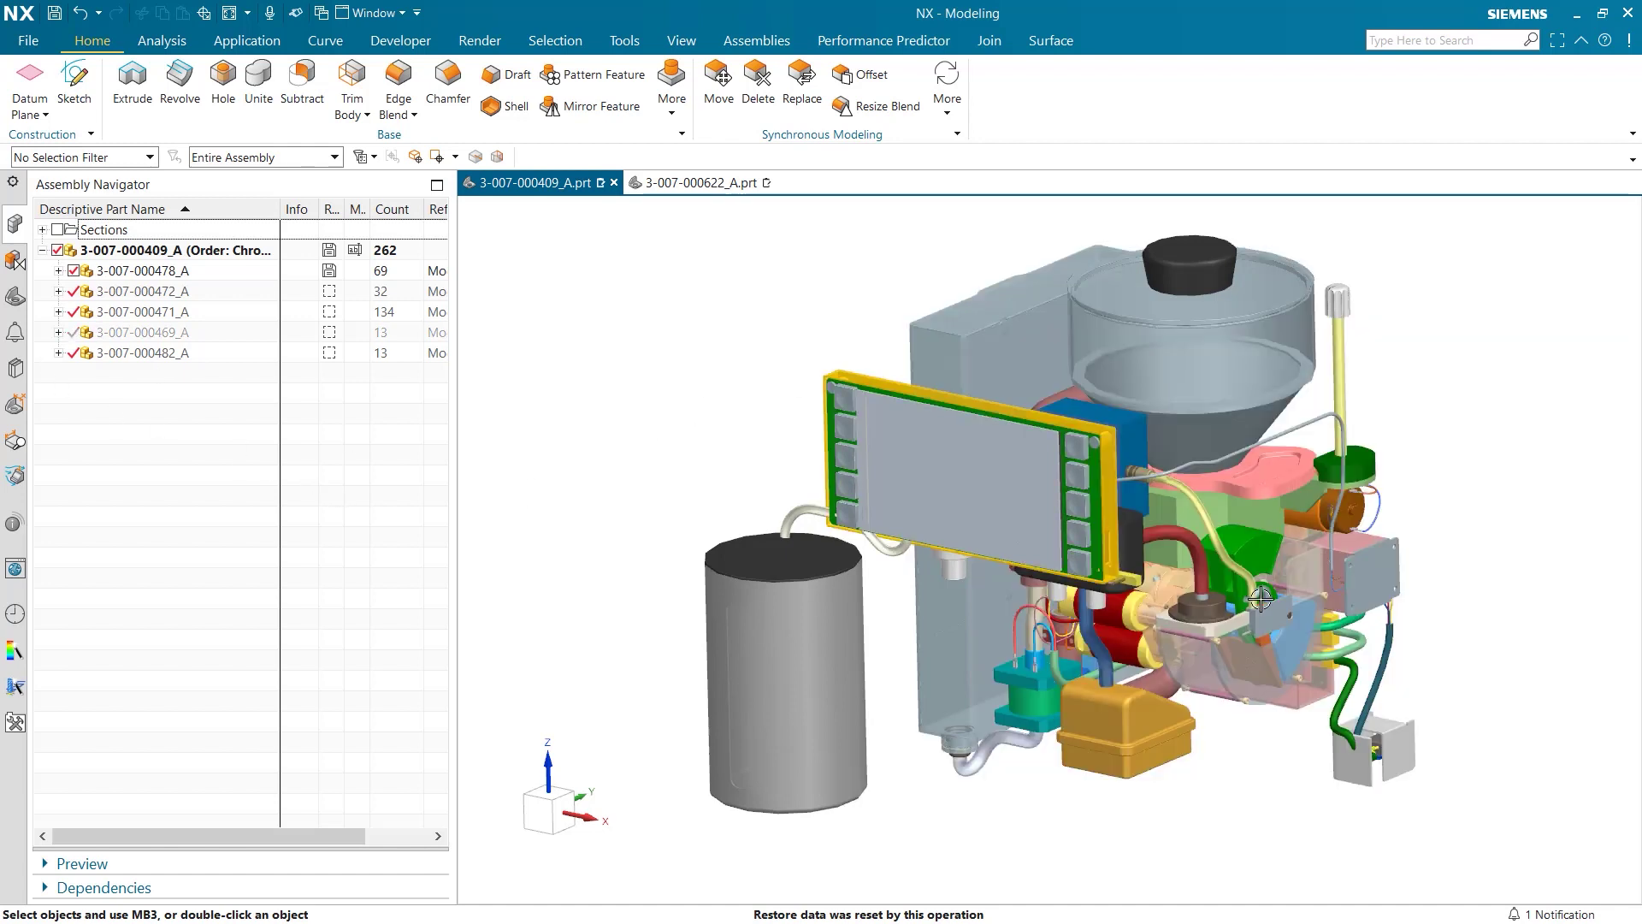
middle_click_drag(1429, 542, 1308, 538)
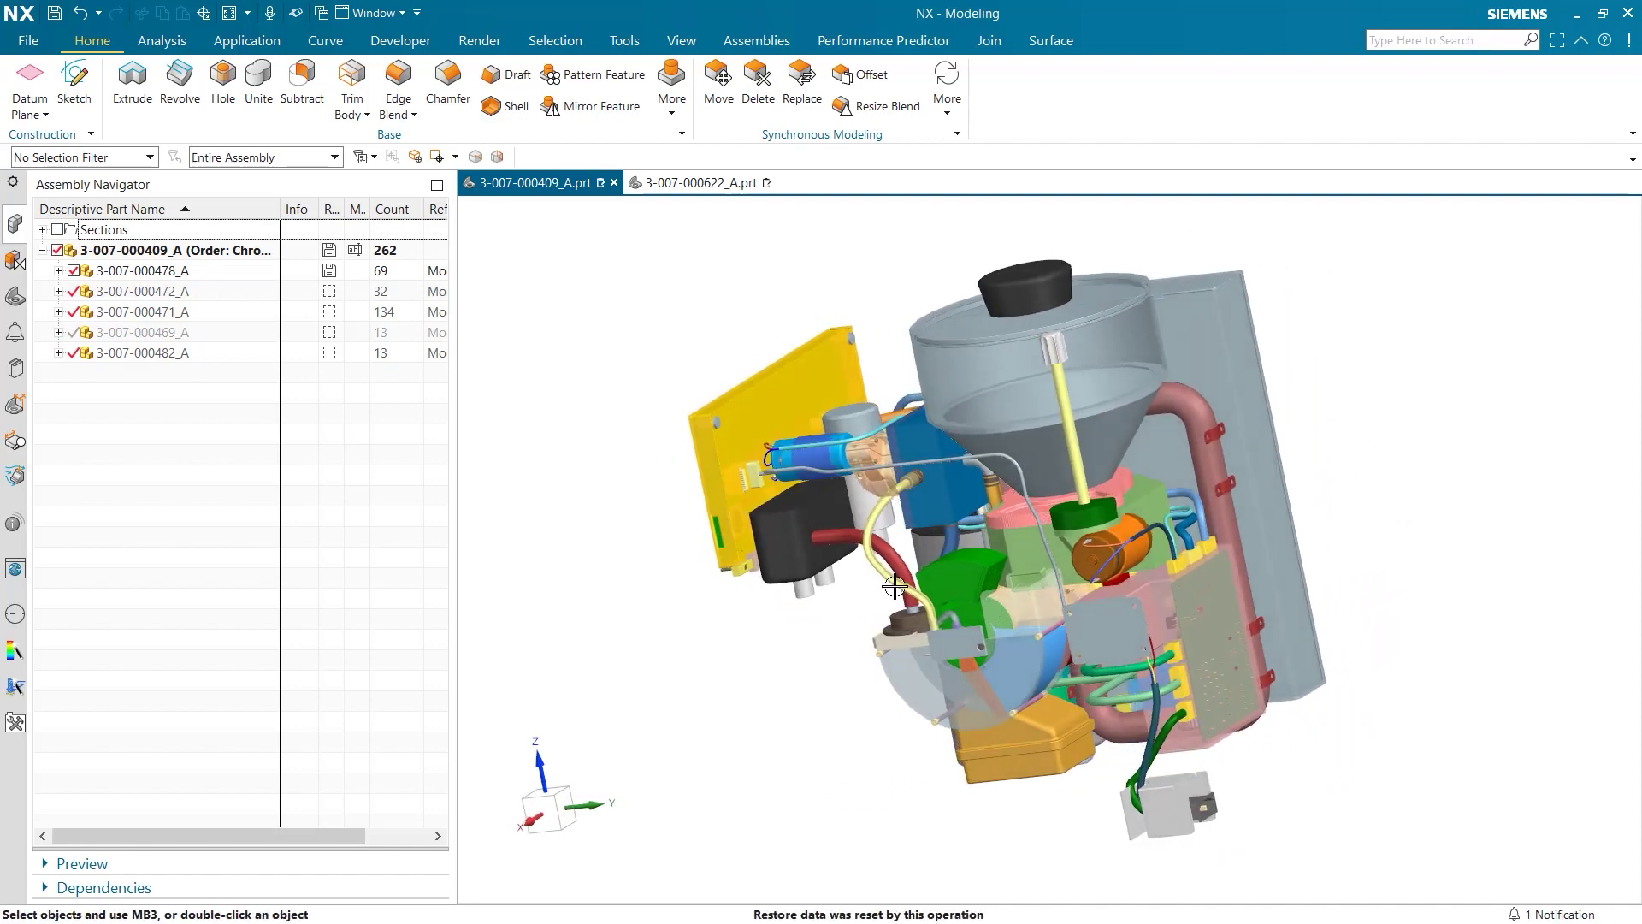
scroll(963, 599, "up", 5)
scroll(963, 599, "up", 3)
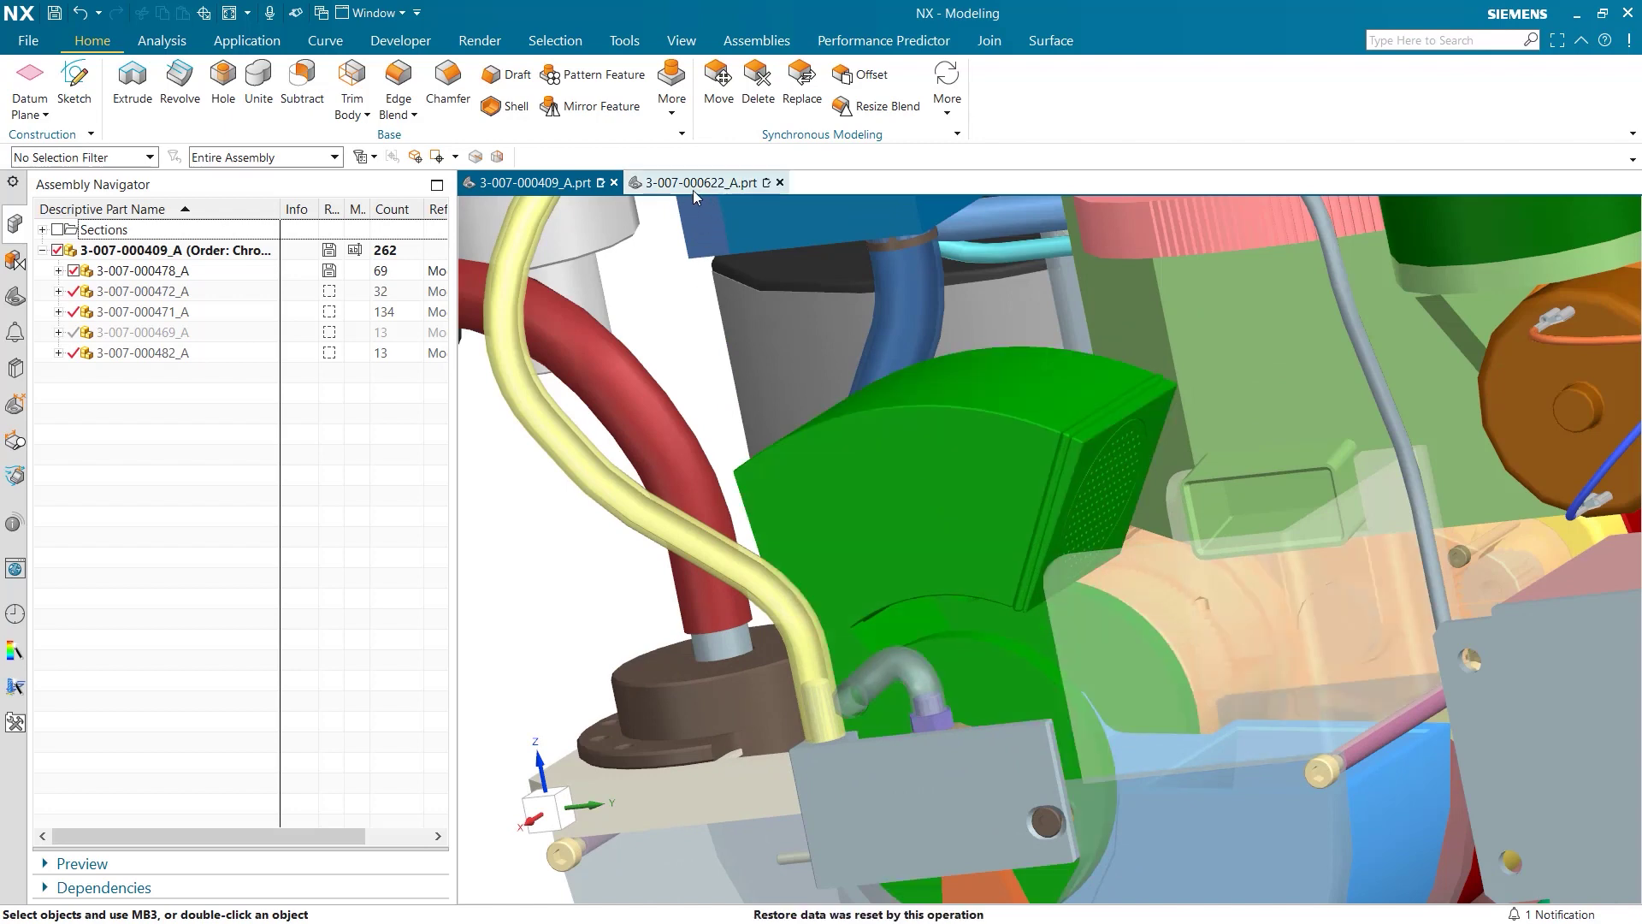
left_click(691, 187)
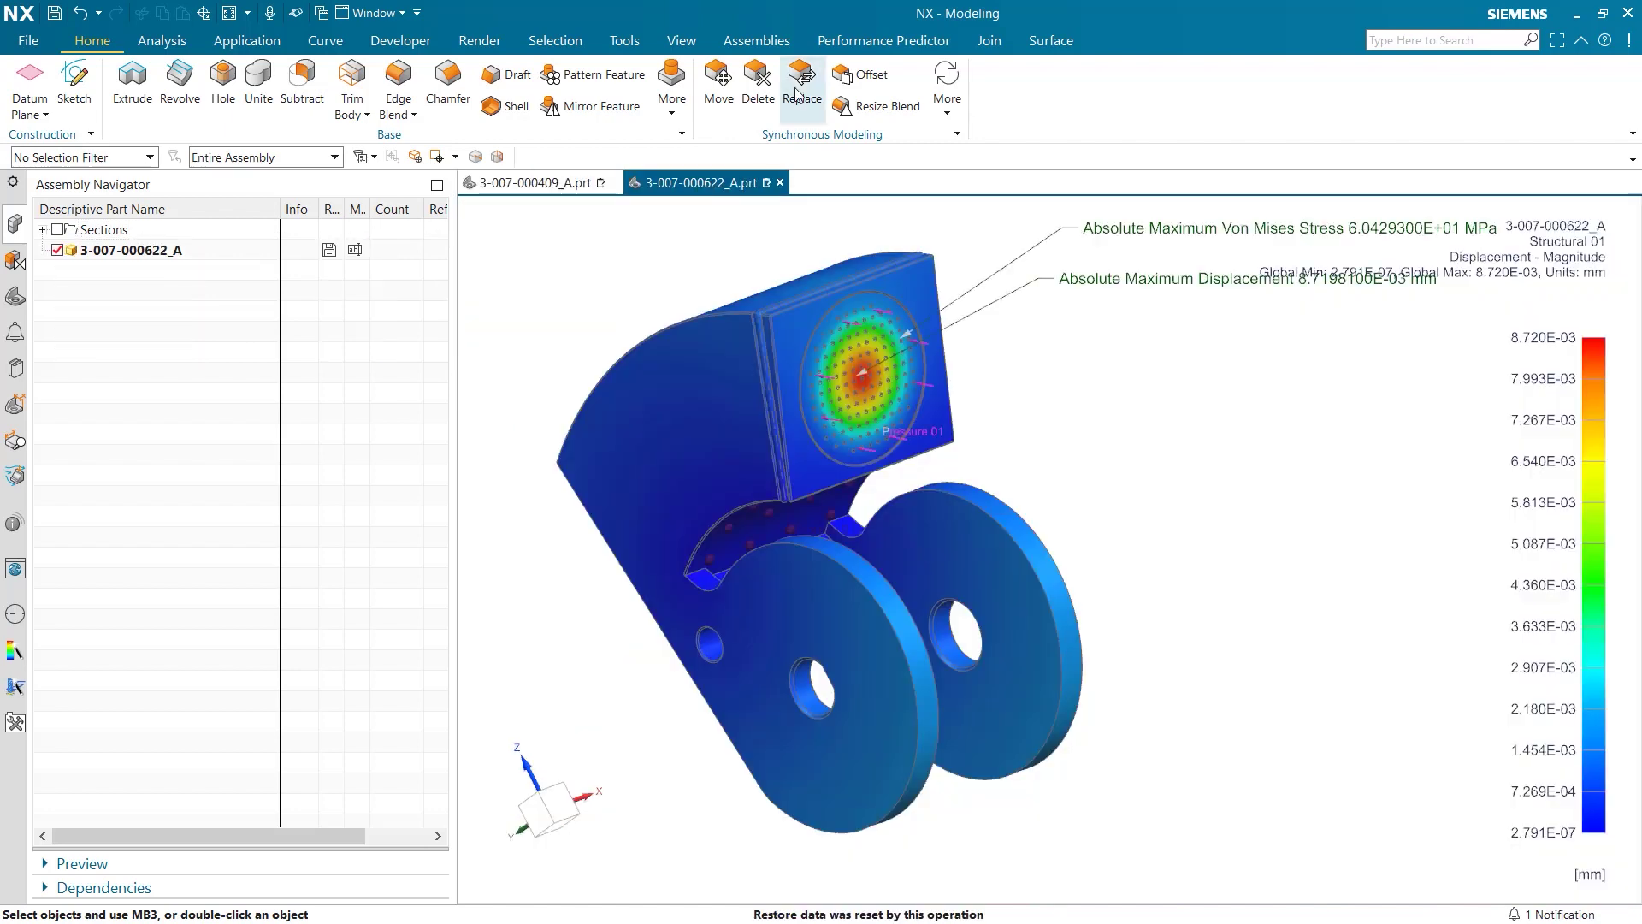
left_click(853, 41)
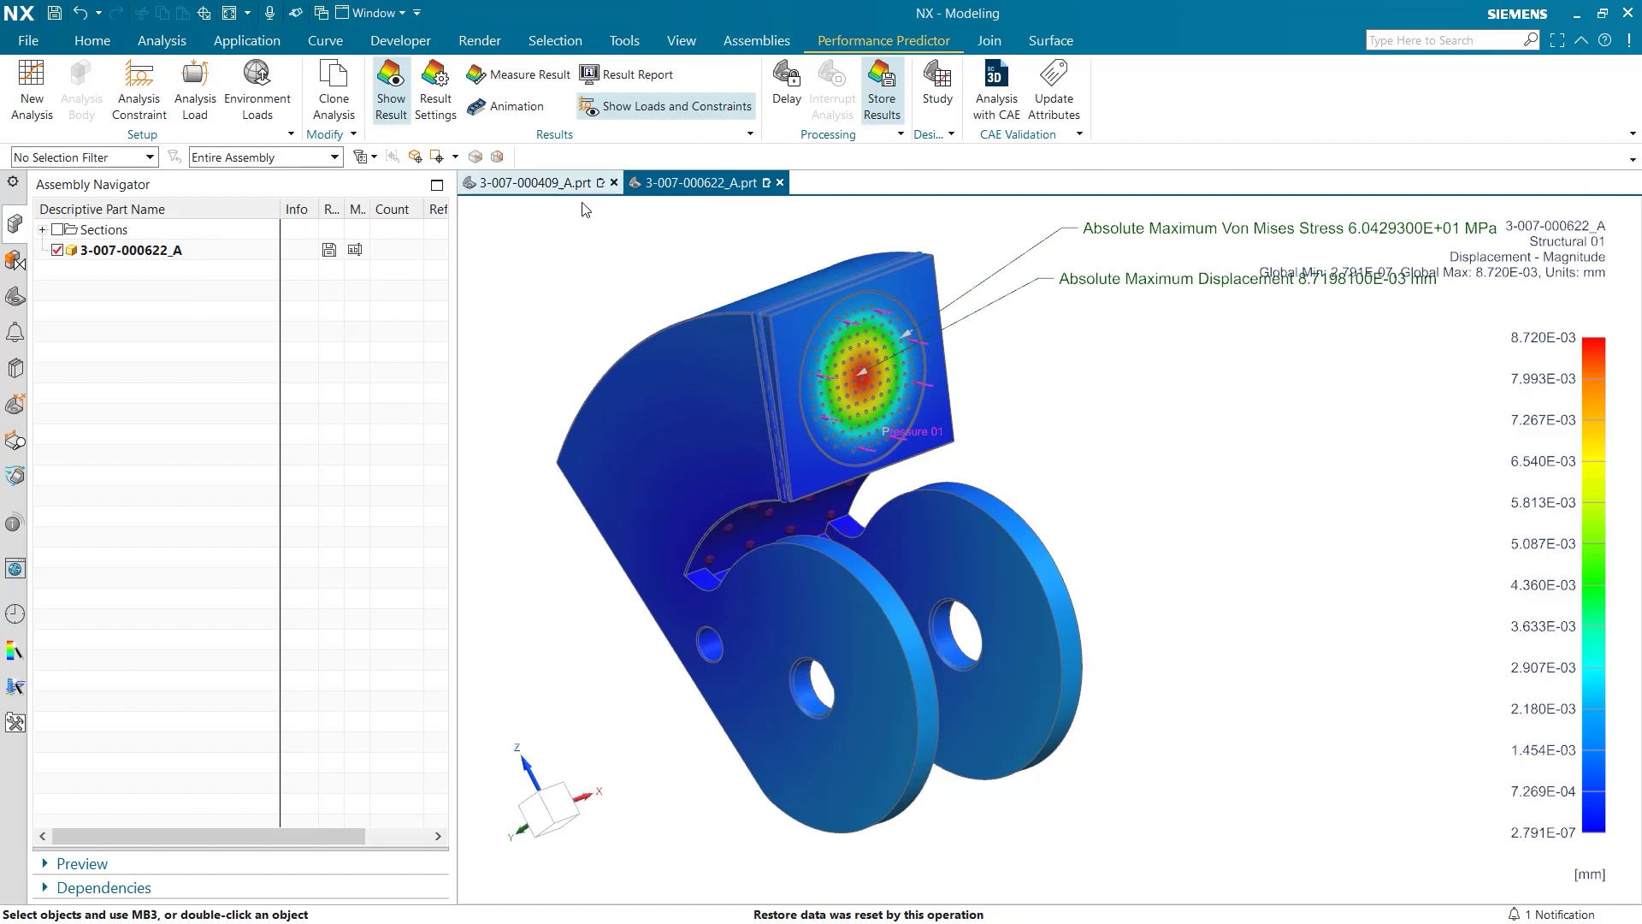
left_click(15, 475)
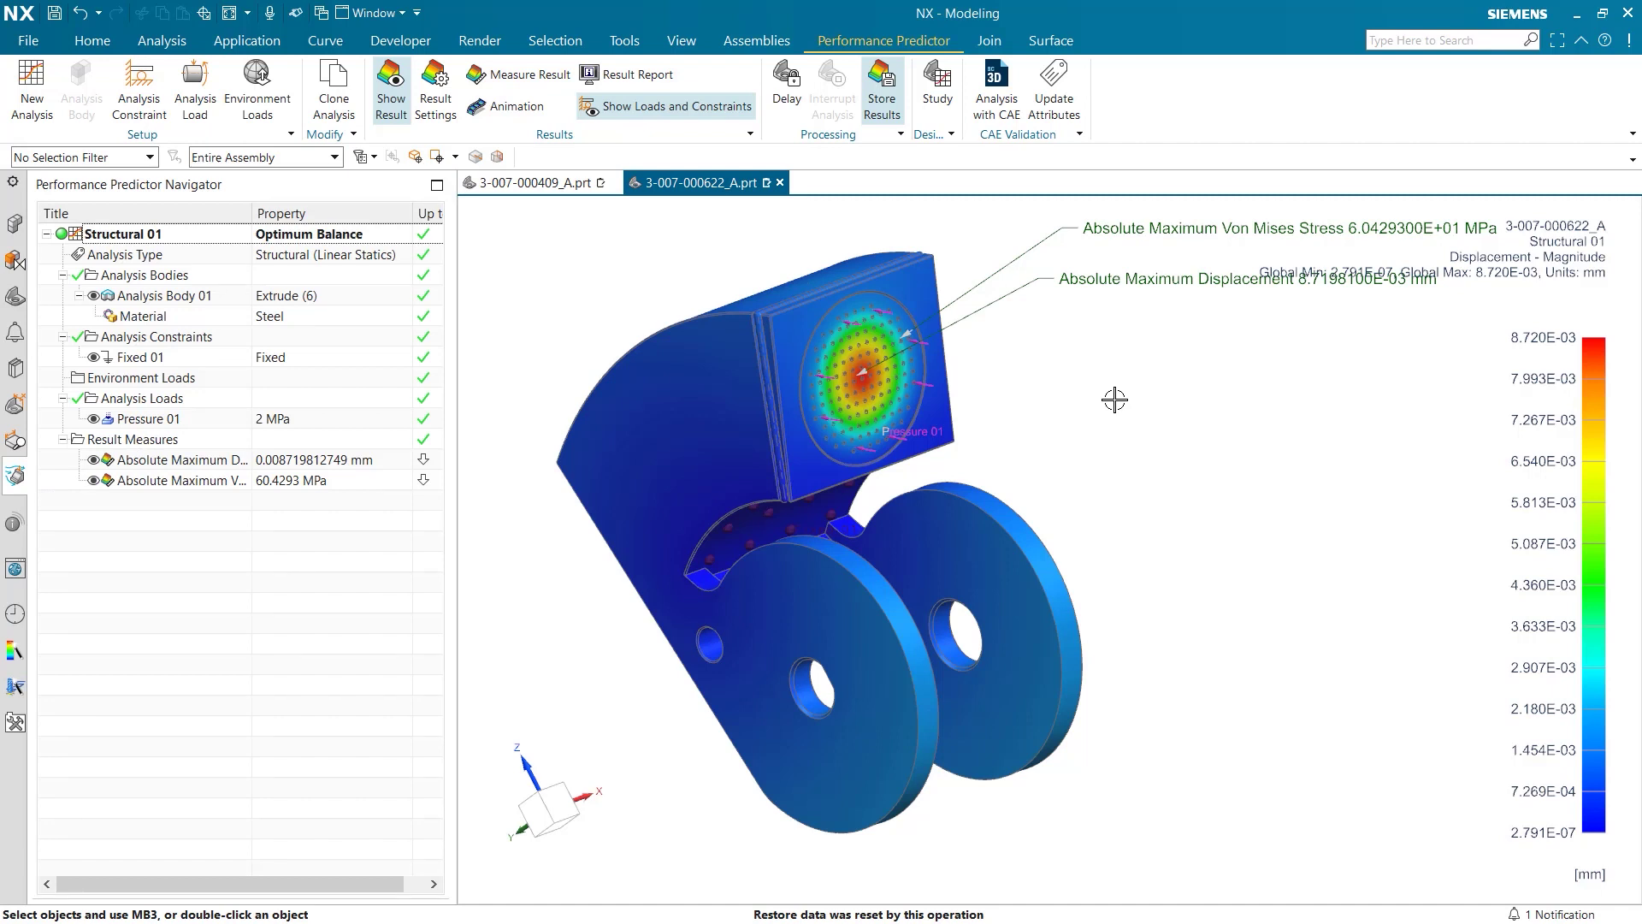
mouse_move(1115, 400)
middle_mouse_down()
mouse_move(1070, 428)
mouse_move(1132, 407)
middle_mouse_up()
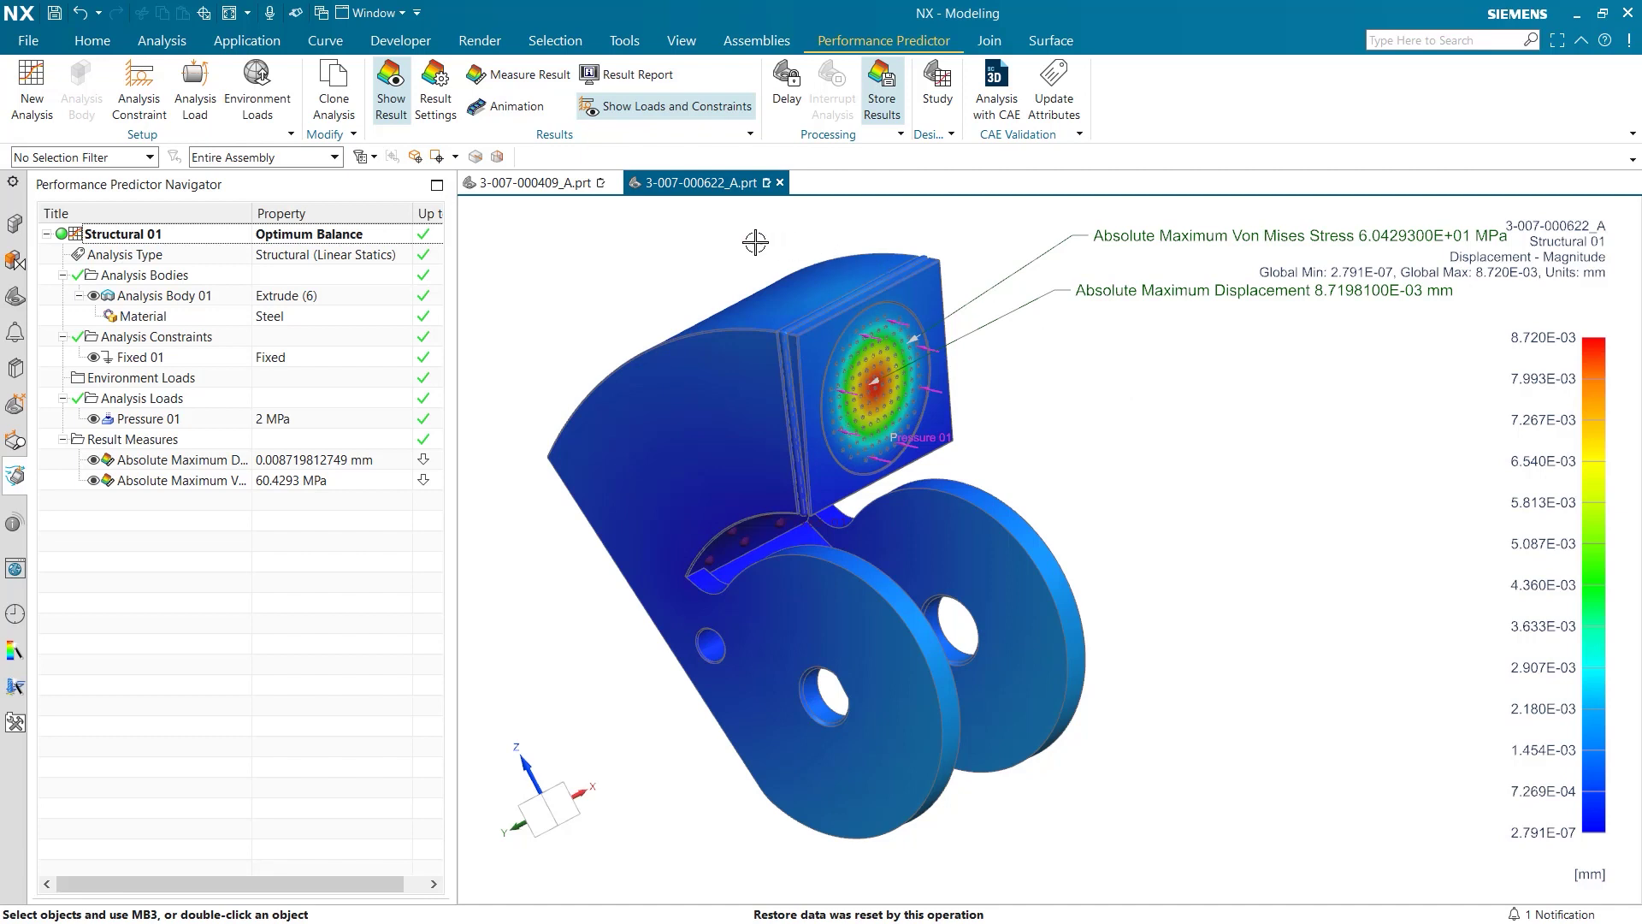
Display the Von Mises stress result using the Material Limit color style.
left_click(425, 90)
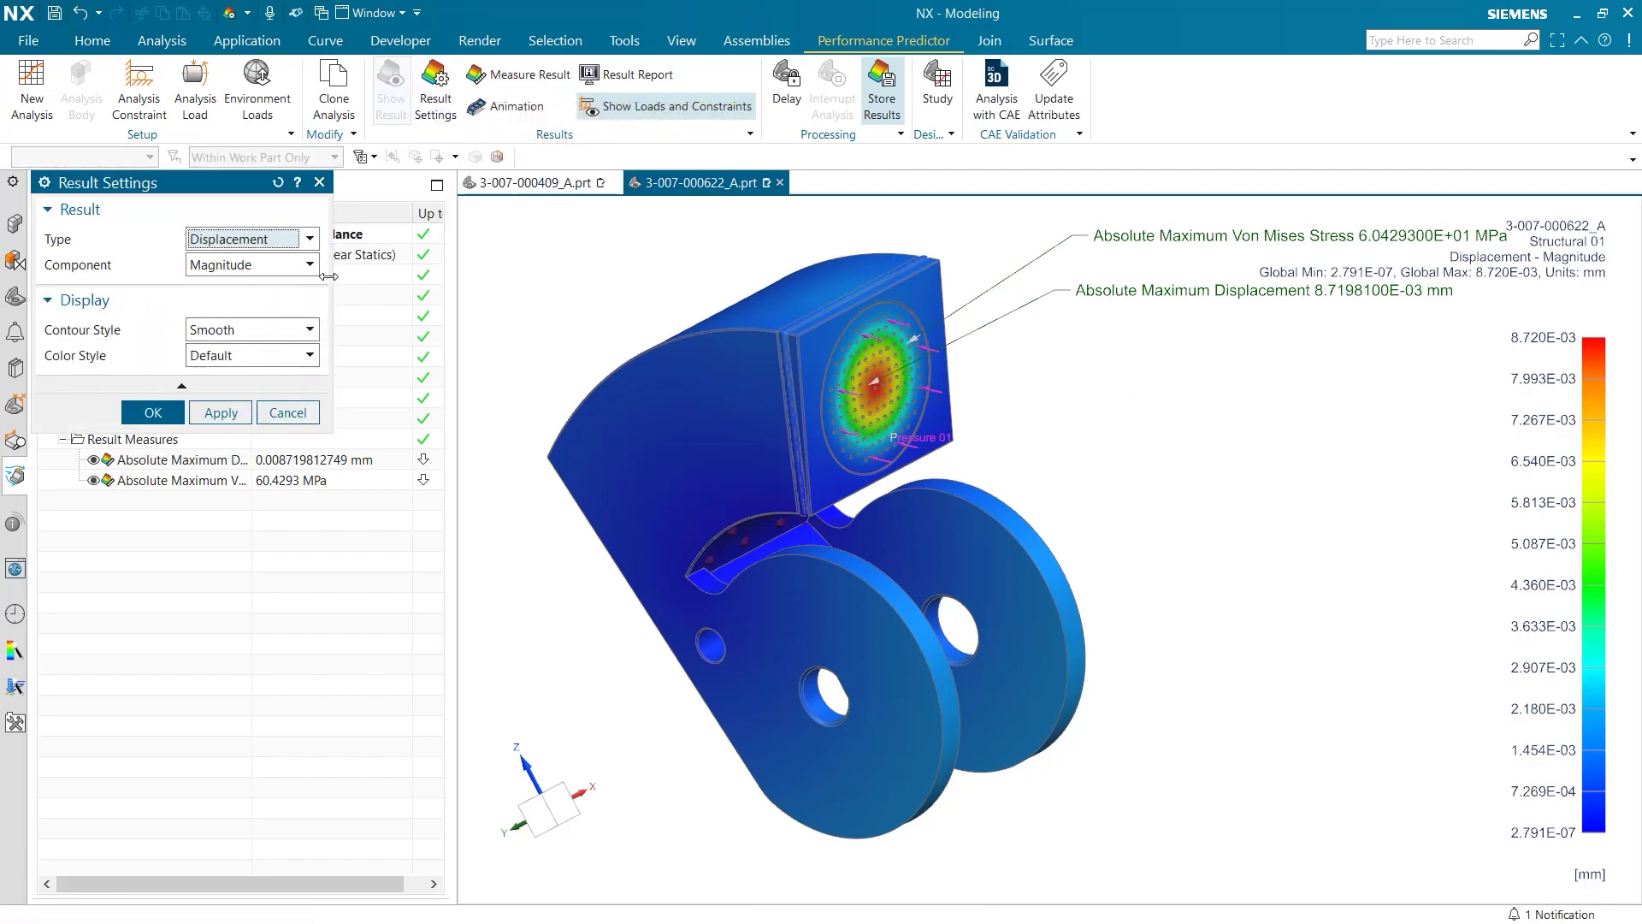
left_click(291, 240)
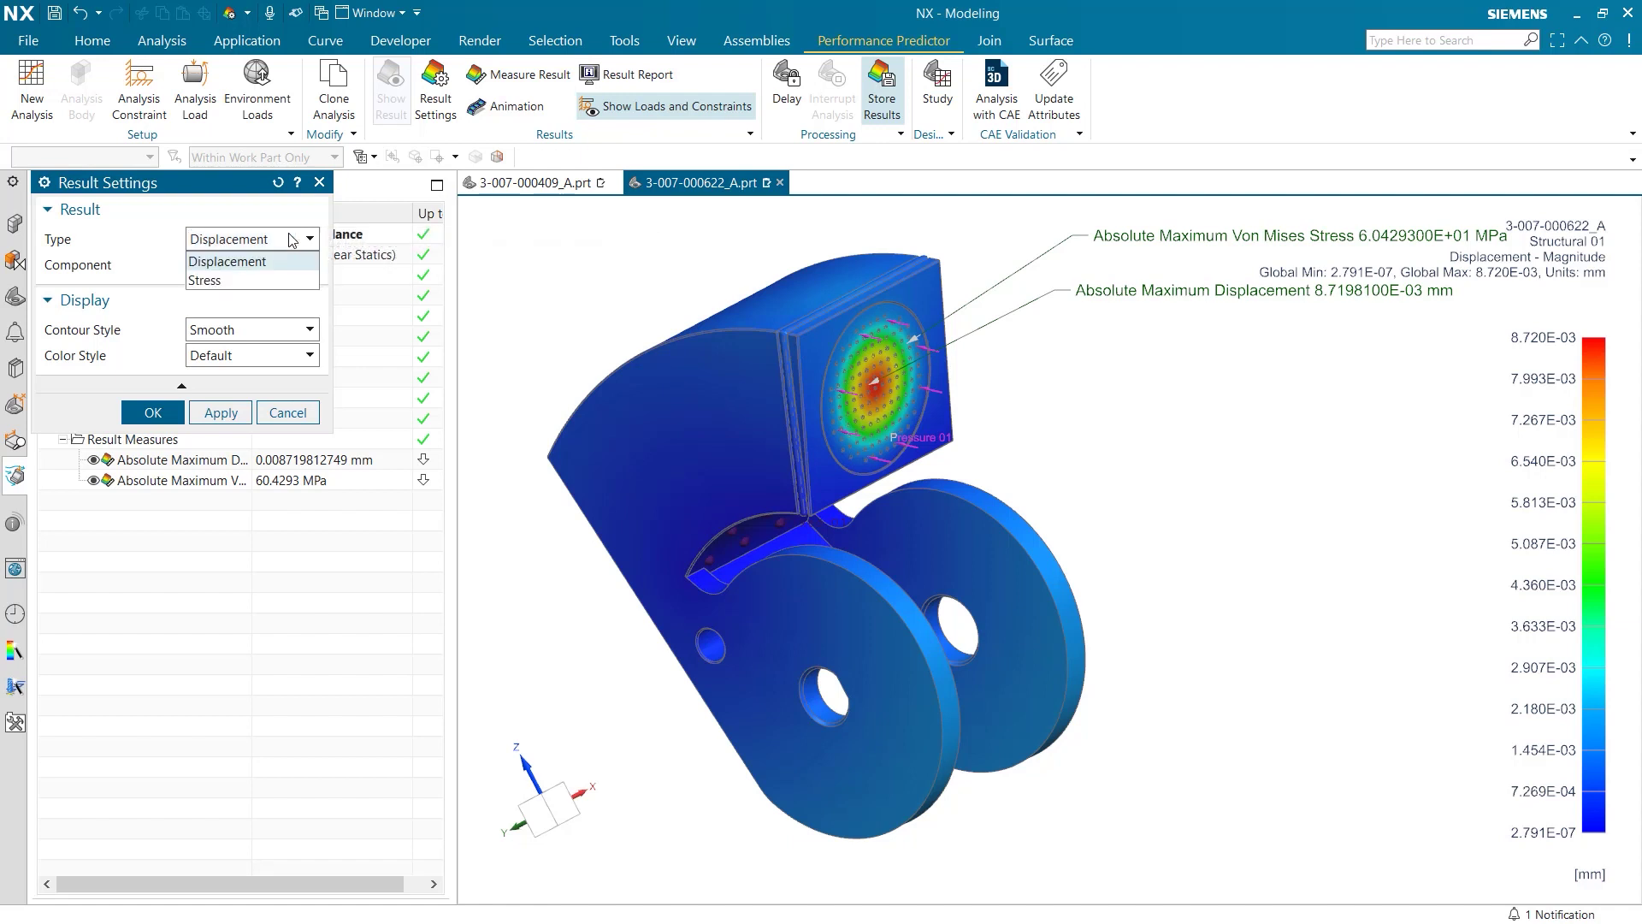
left_click(228, 281)
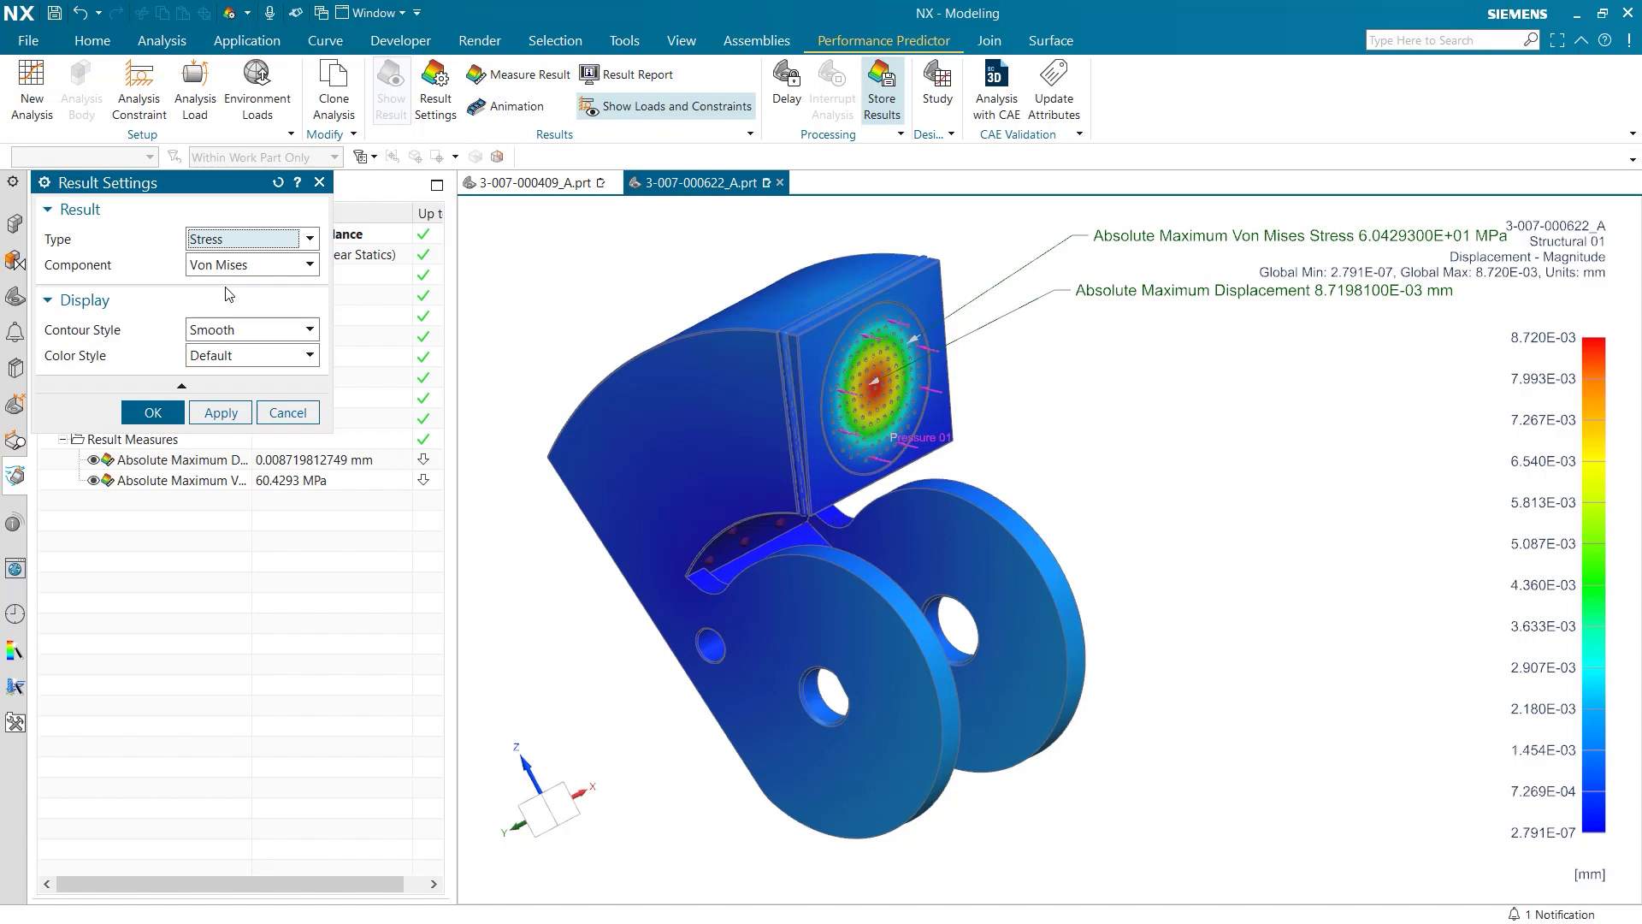
left_click(229, 267)
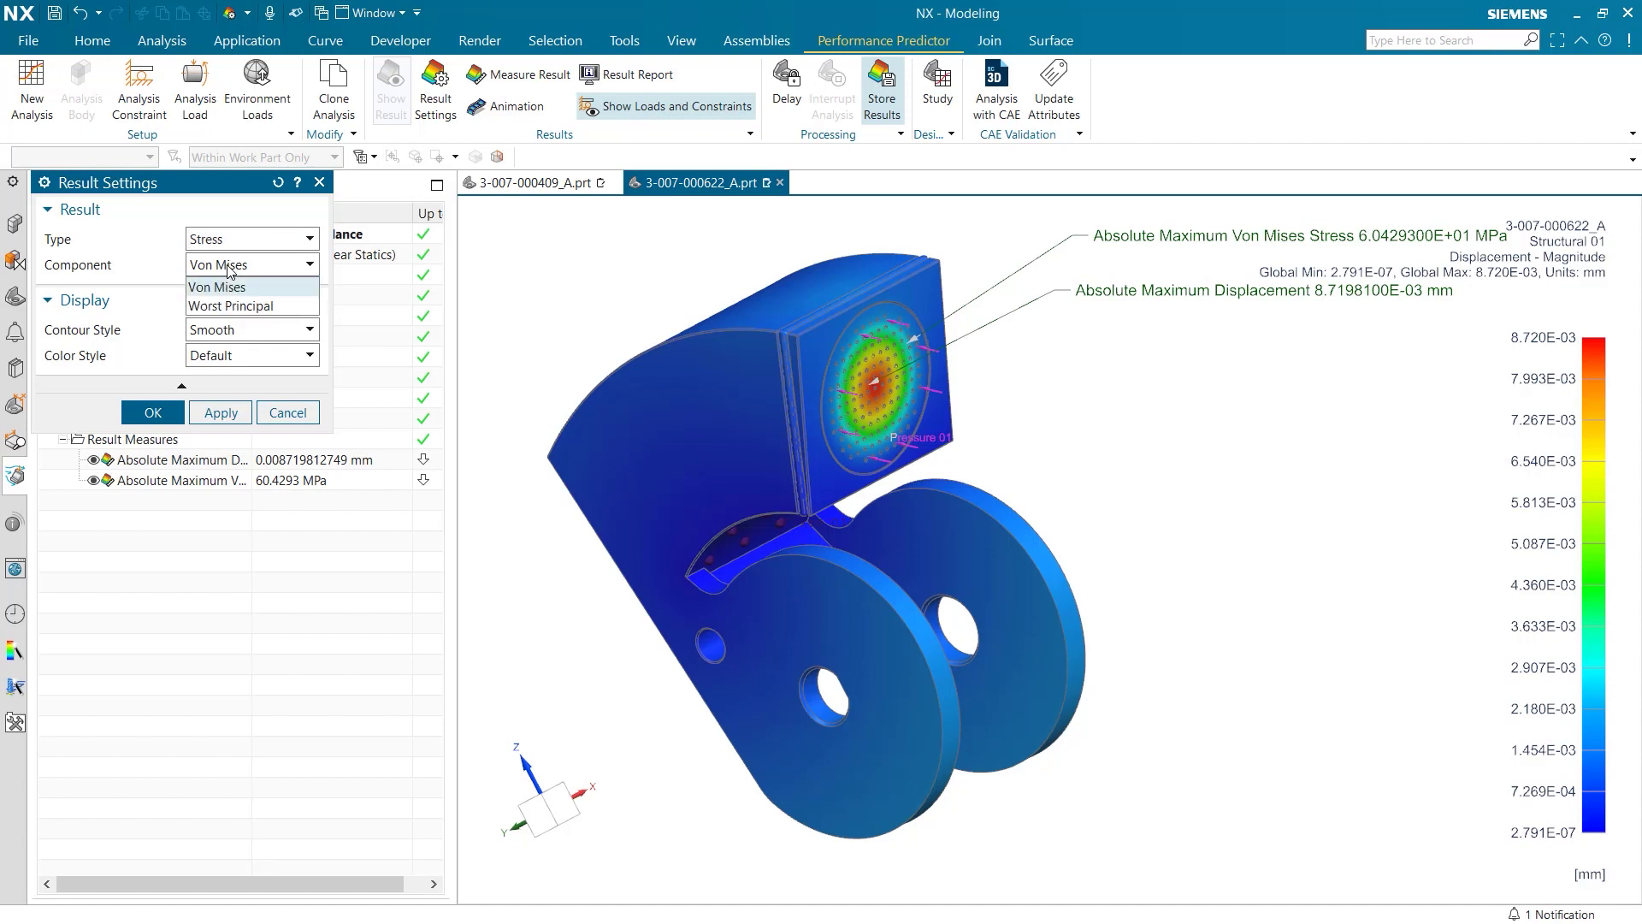
left_click(231, 289)
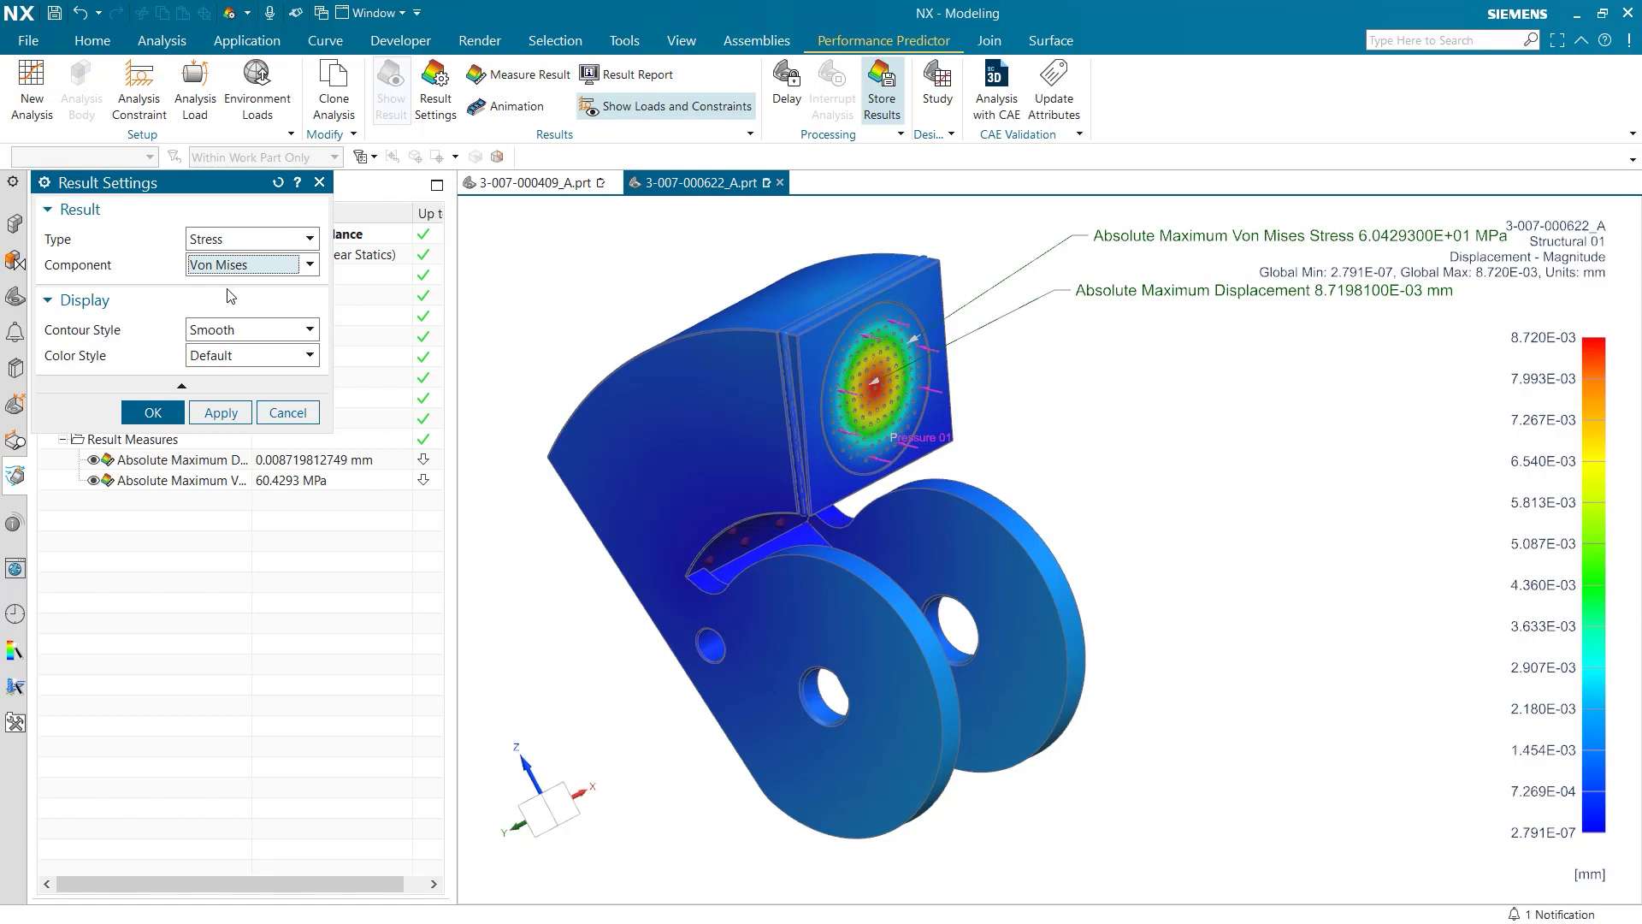
left_click(238, 356)
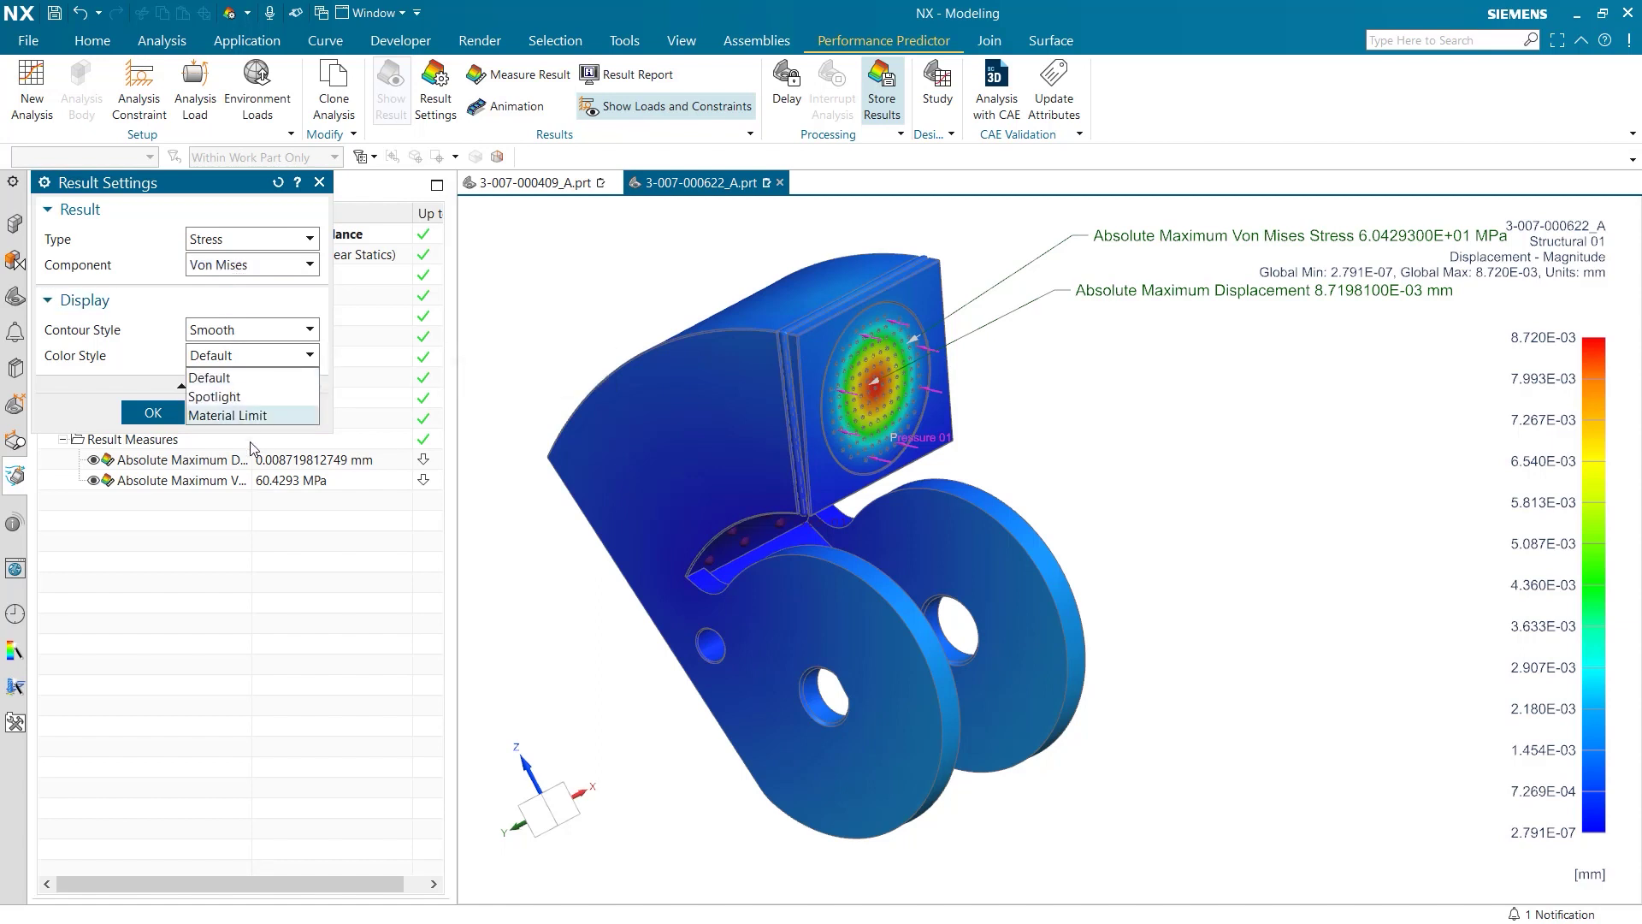
left_click(237, 416)
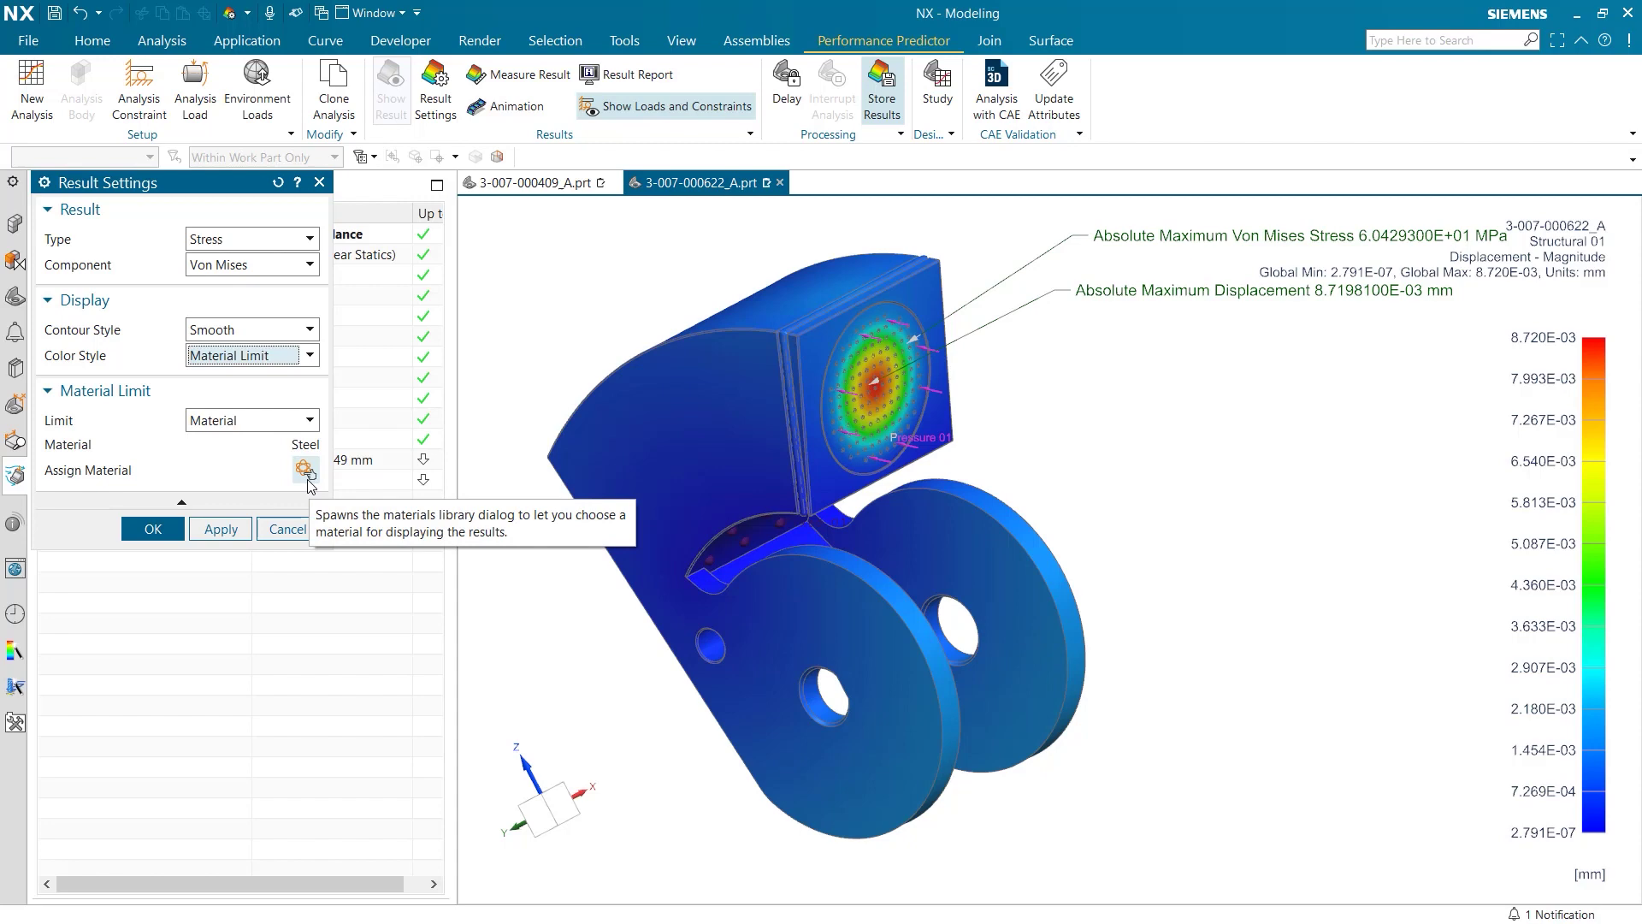
left_click(153, 529)
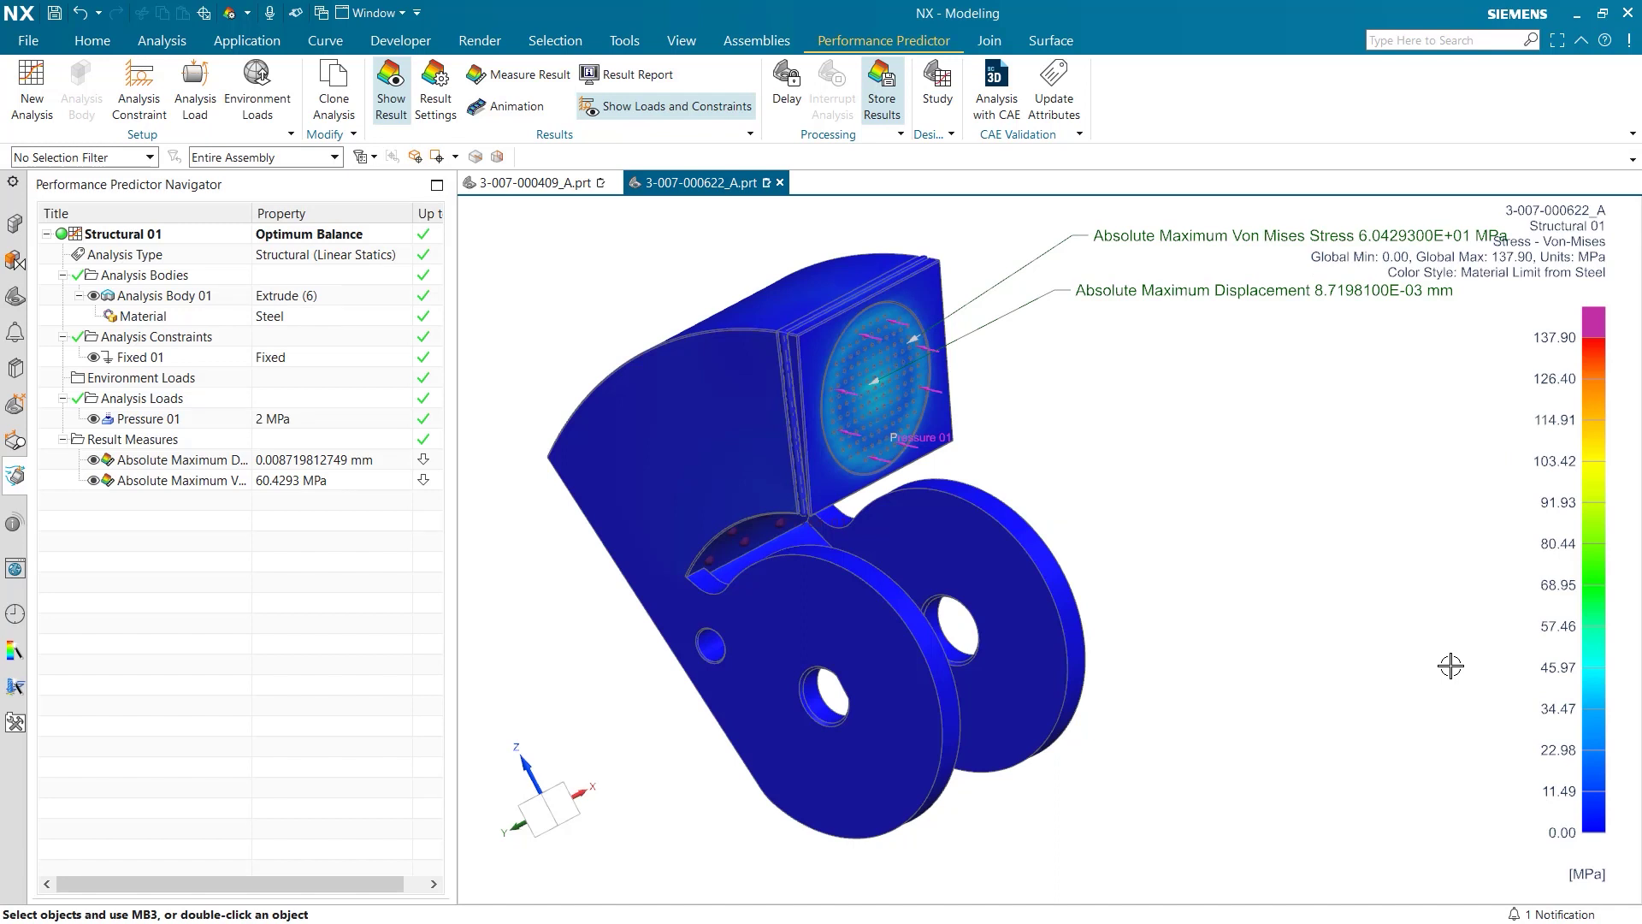
Assign Aluminum_2014 from the material library as the material limit for the stress display.
left_click(435, 93)
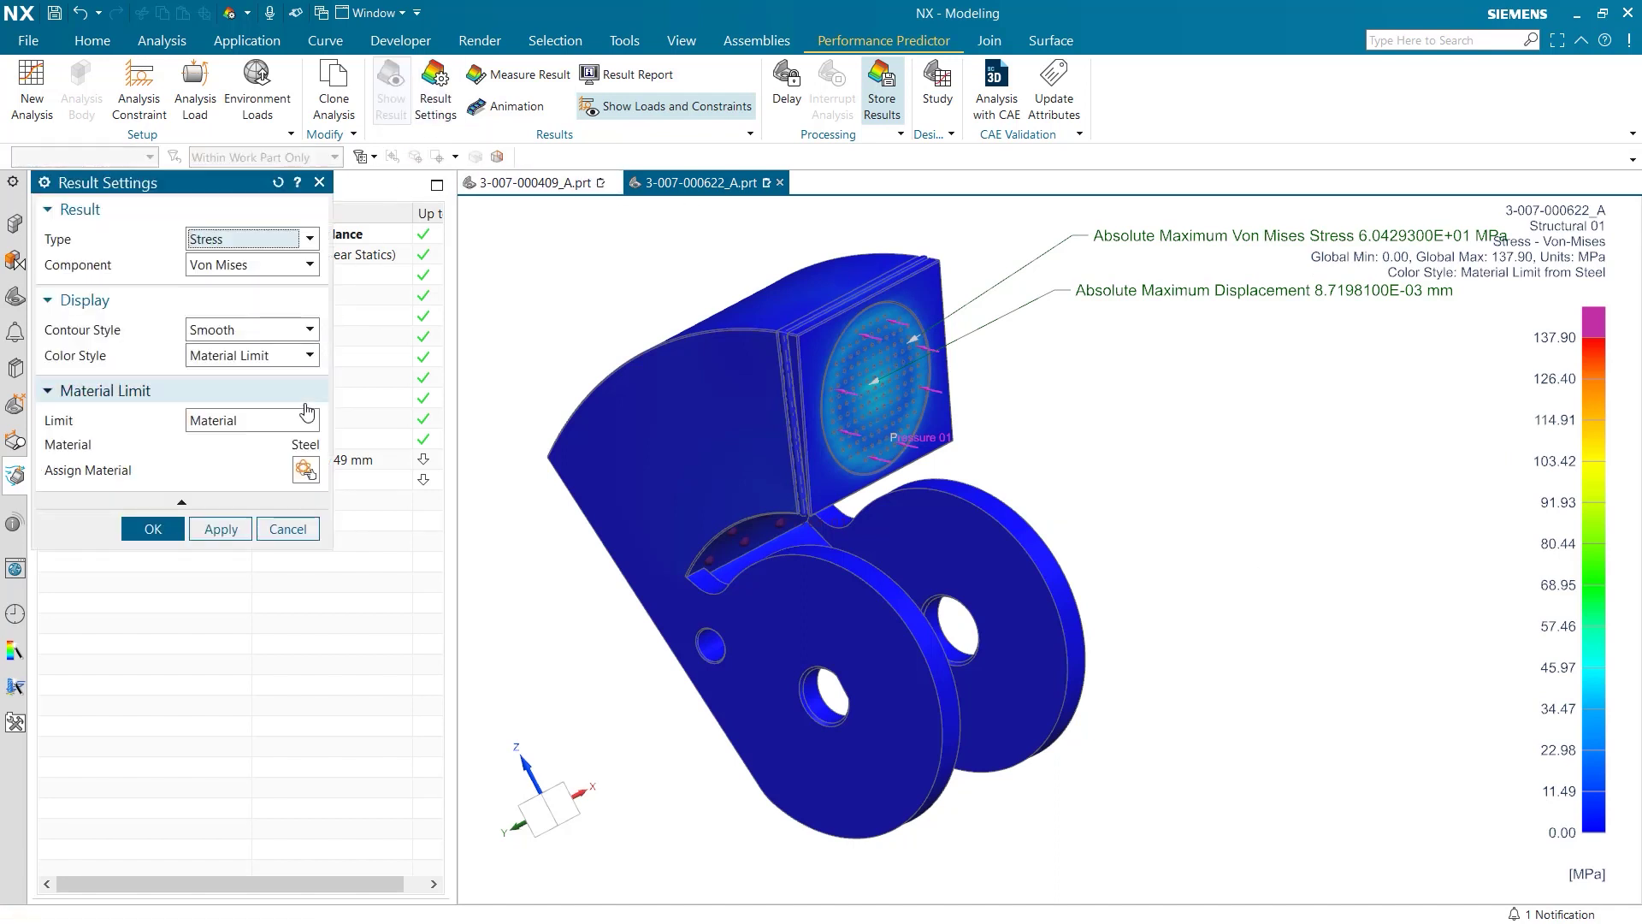
left_click(305, 470)
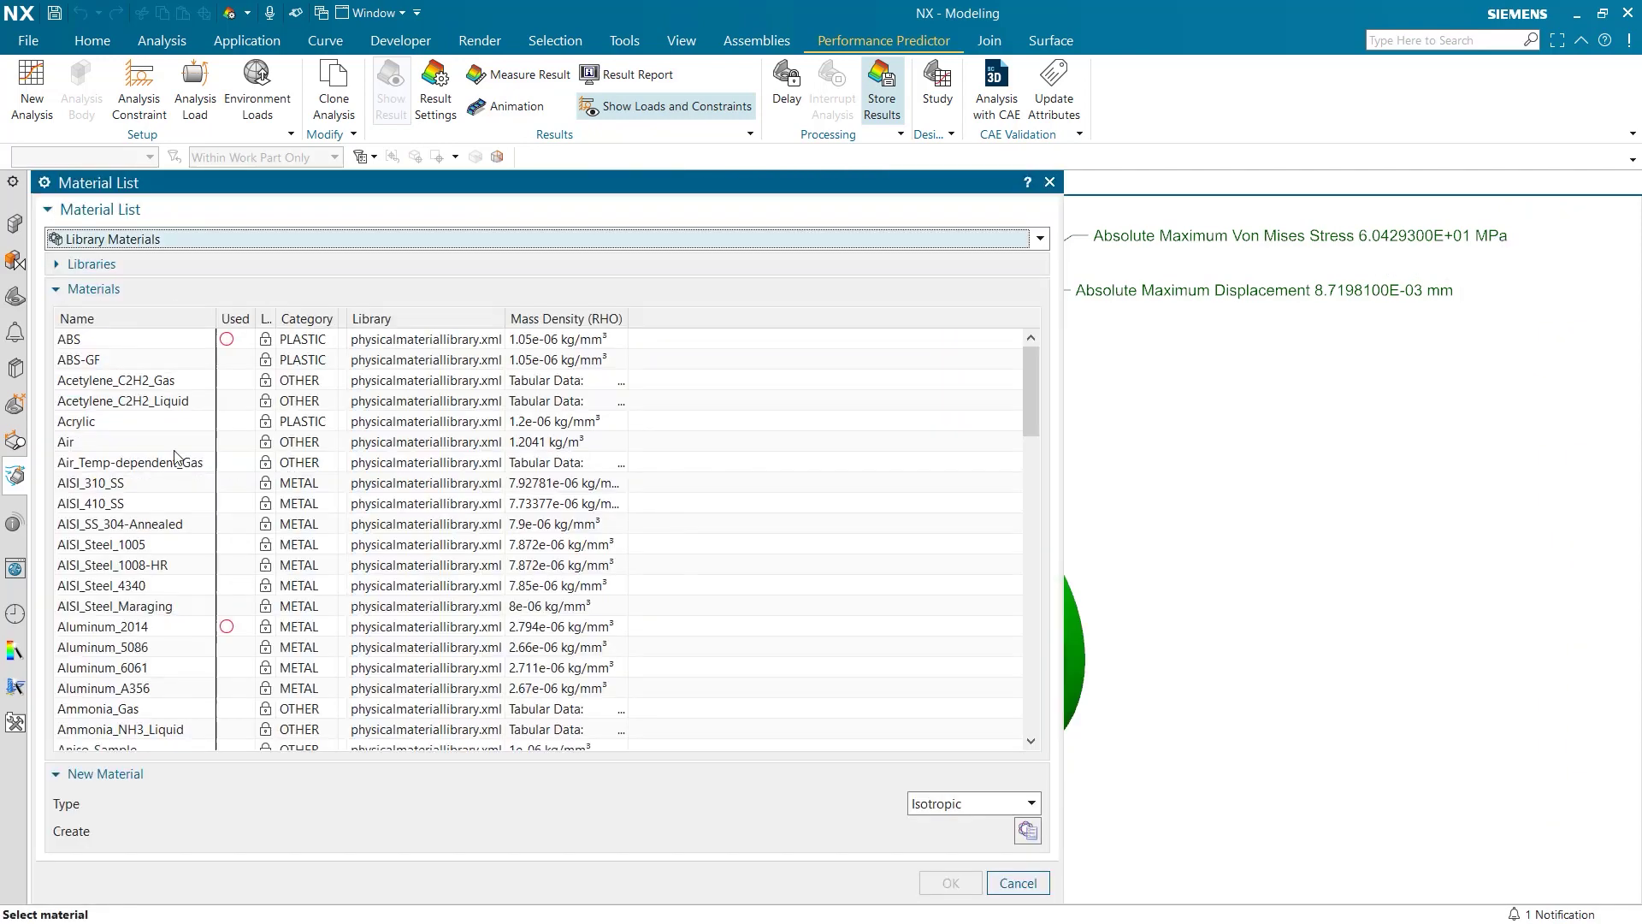
left_click(96, 631)
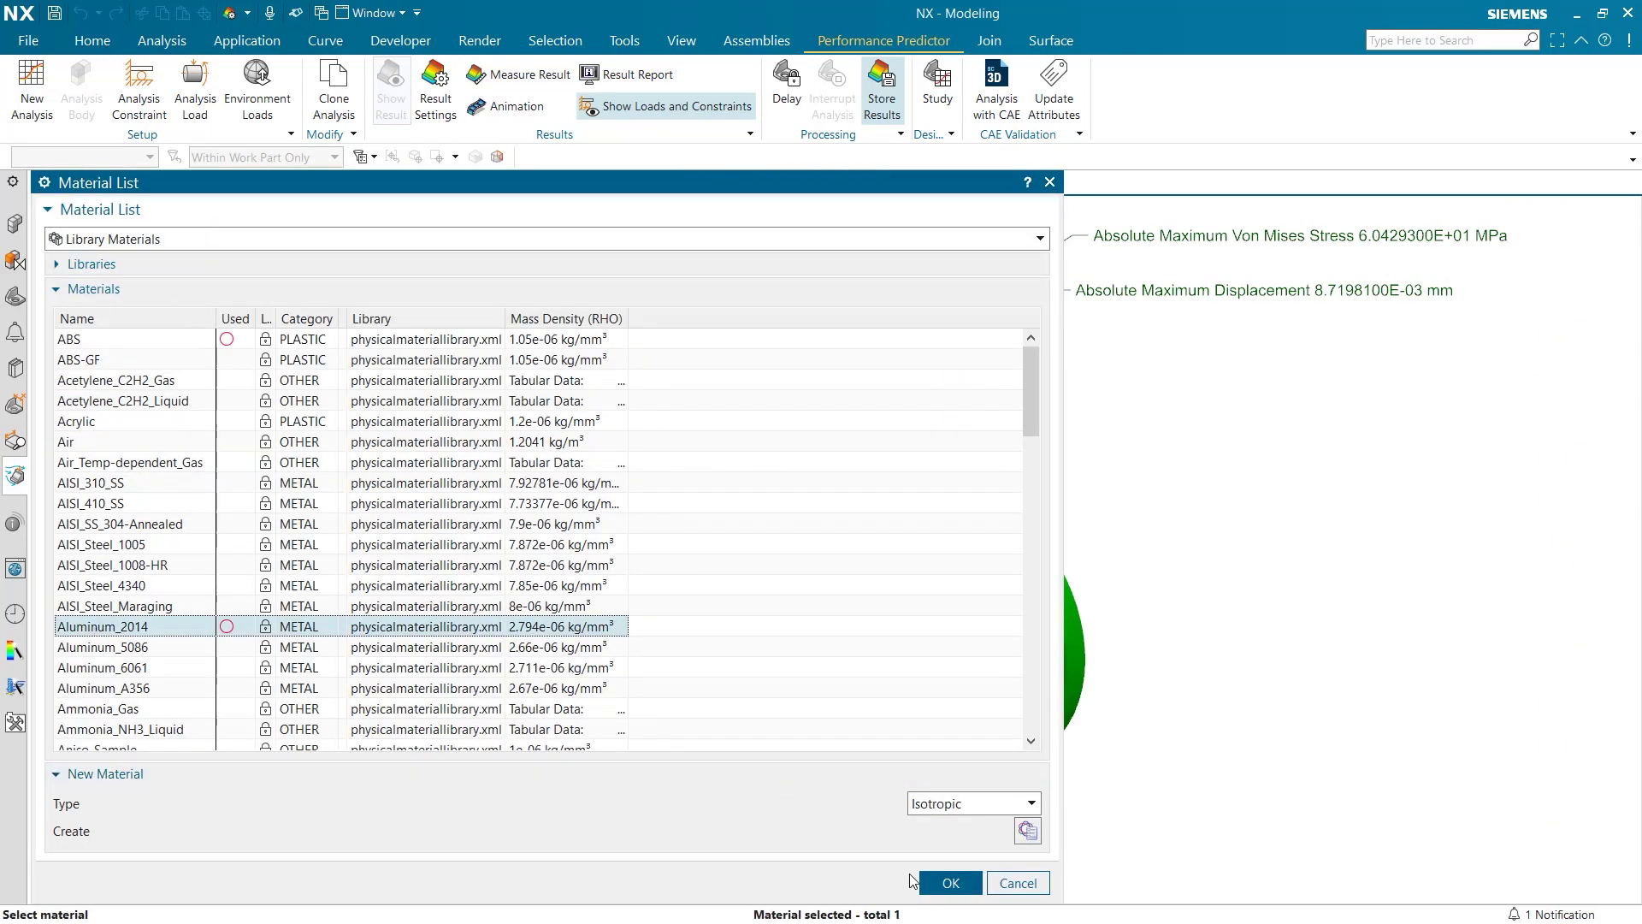
left_click(936, 883)
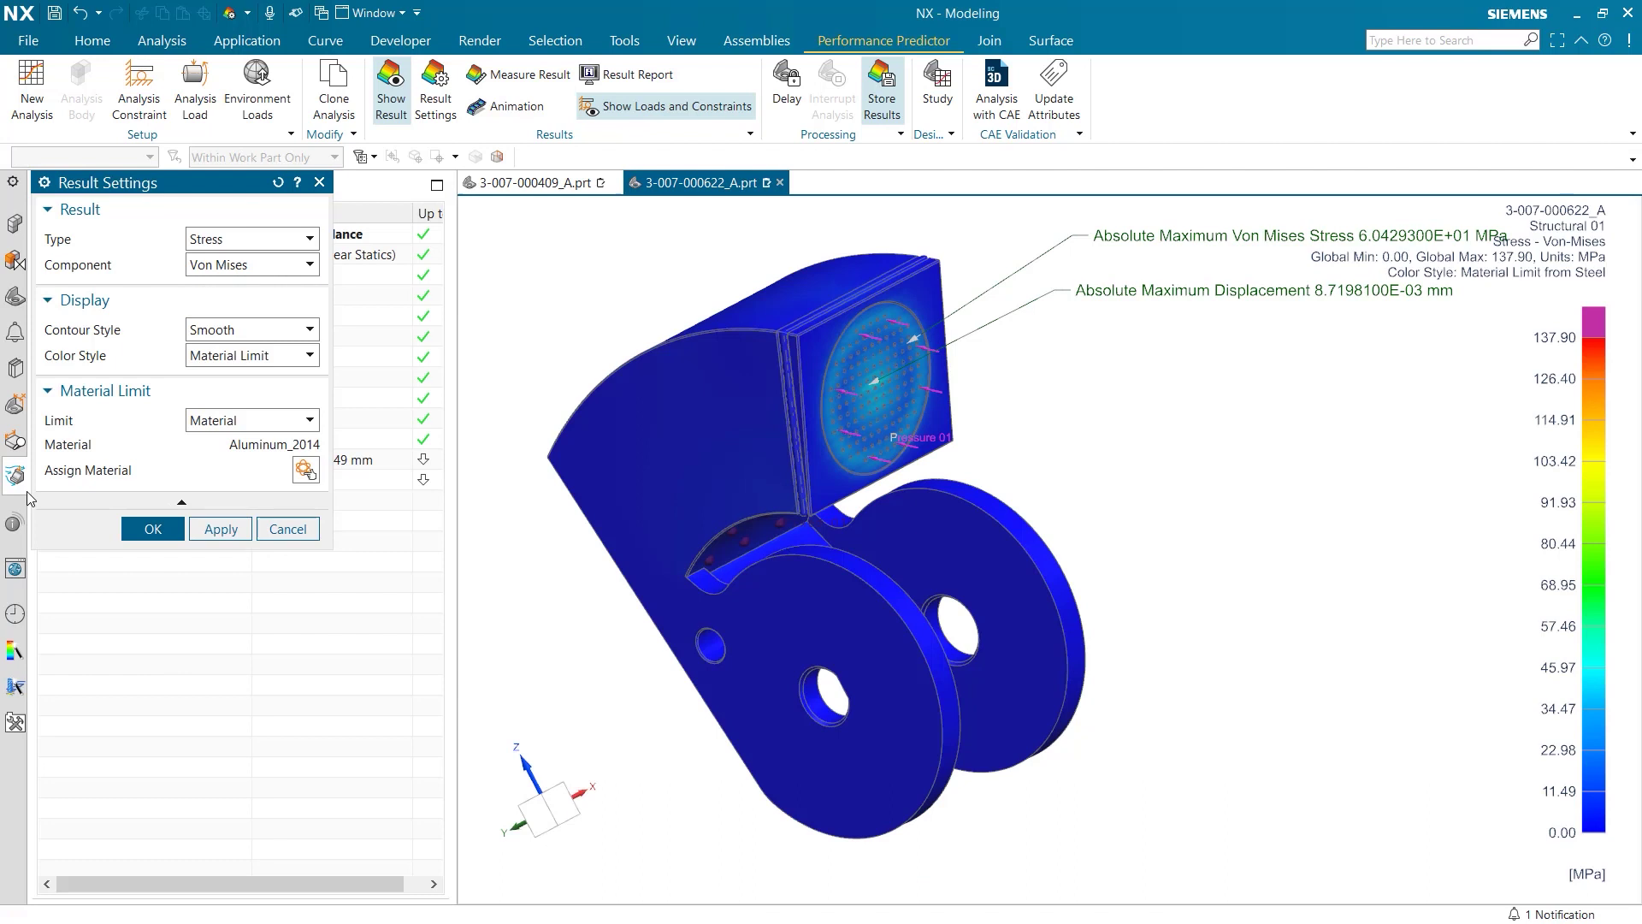
left_click(145, 532)
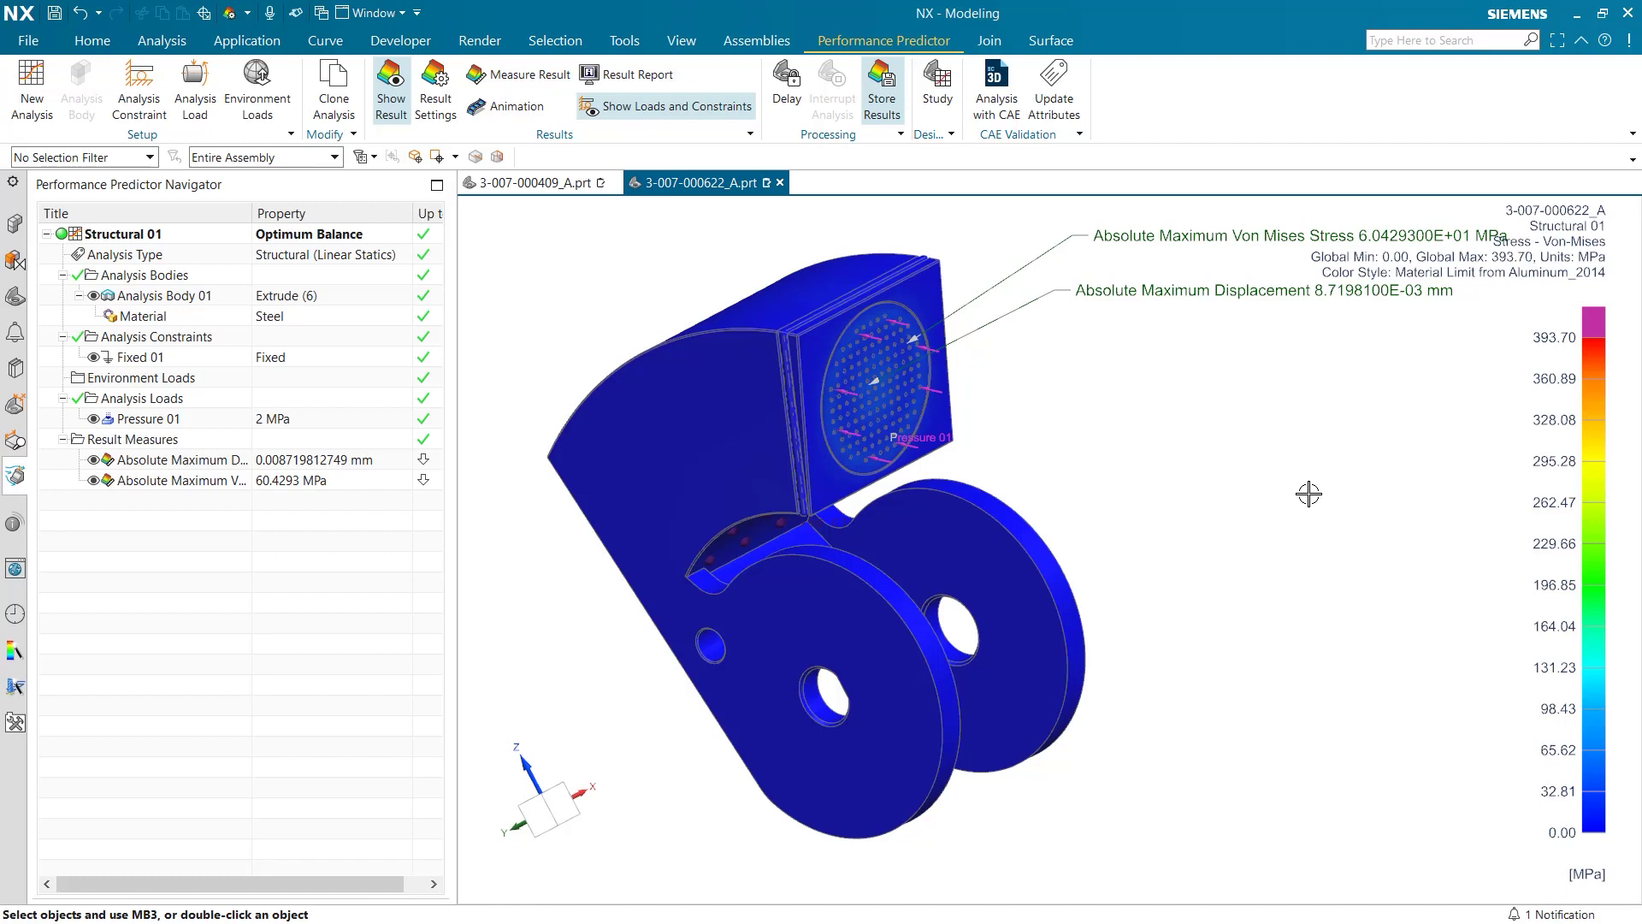
Change the displayed result to the Y component of displacement.
left_click(424, 121)
left_click(253, 239)
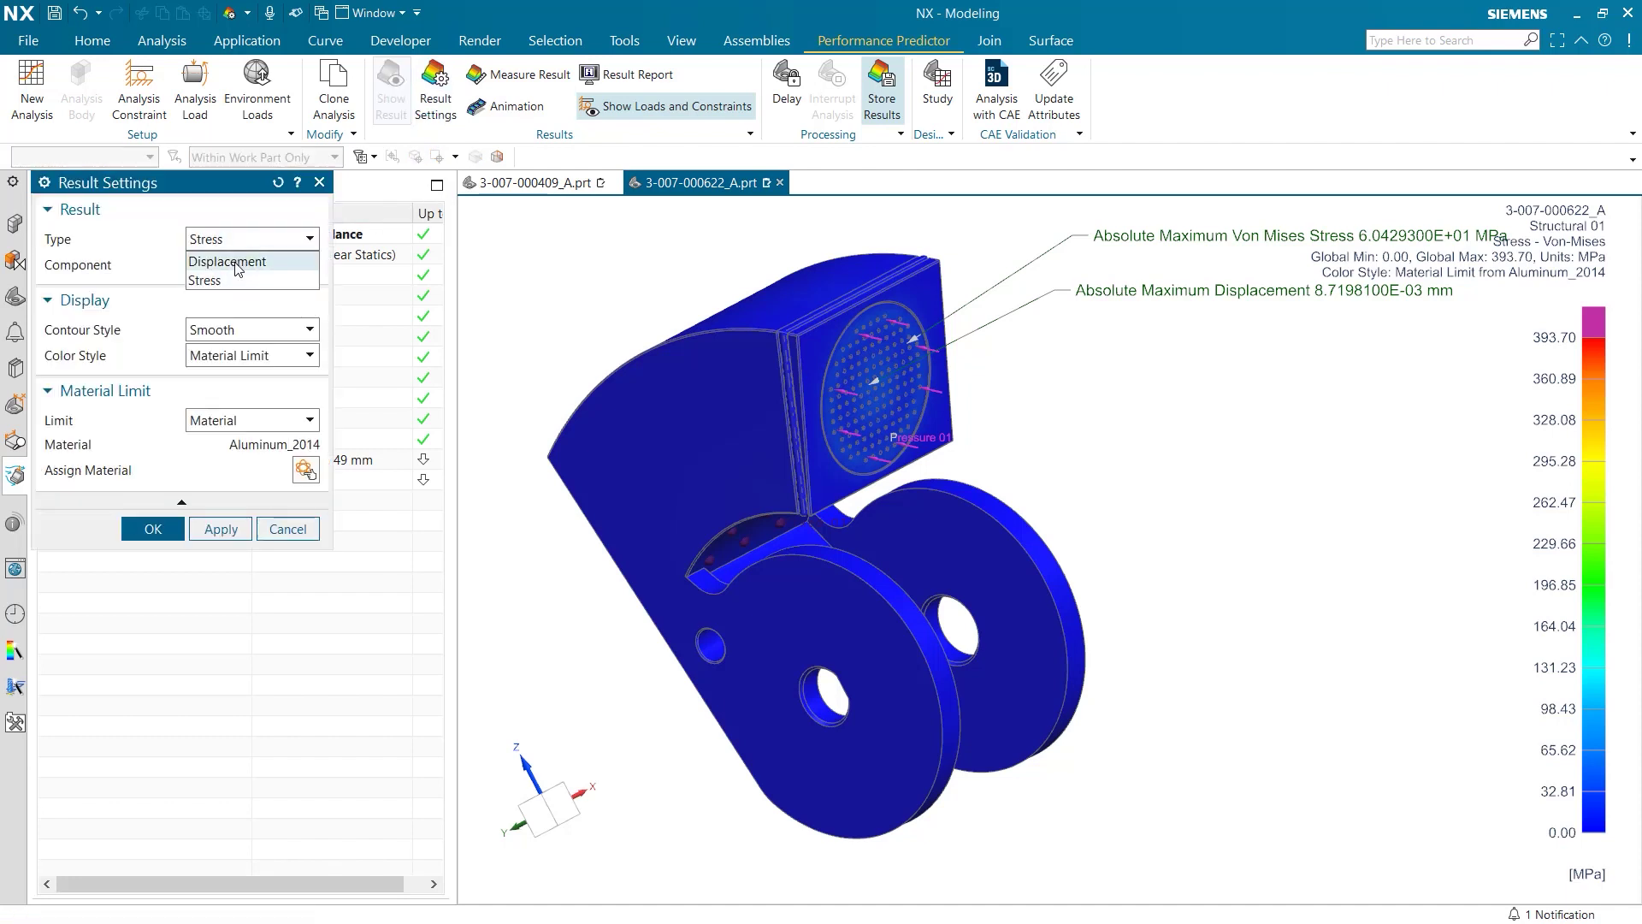
left_click(233, 257)
left_click(237, 268)
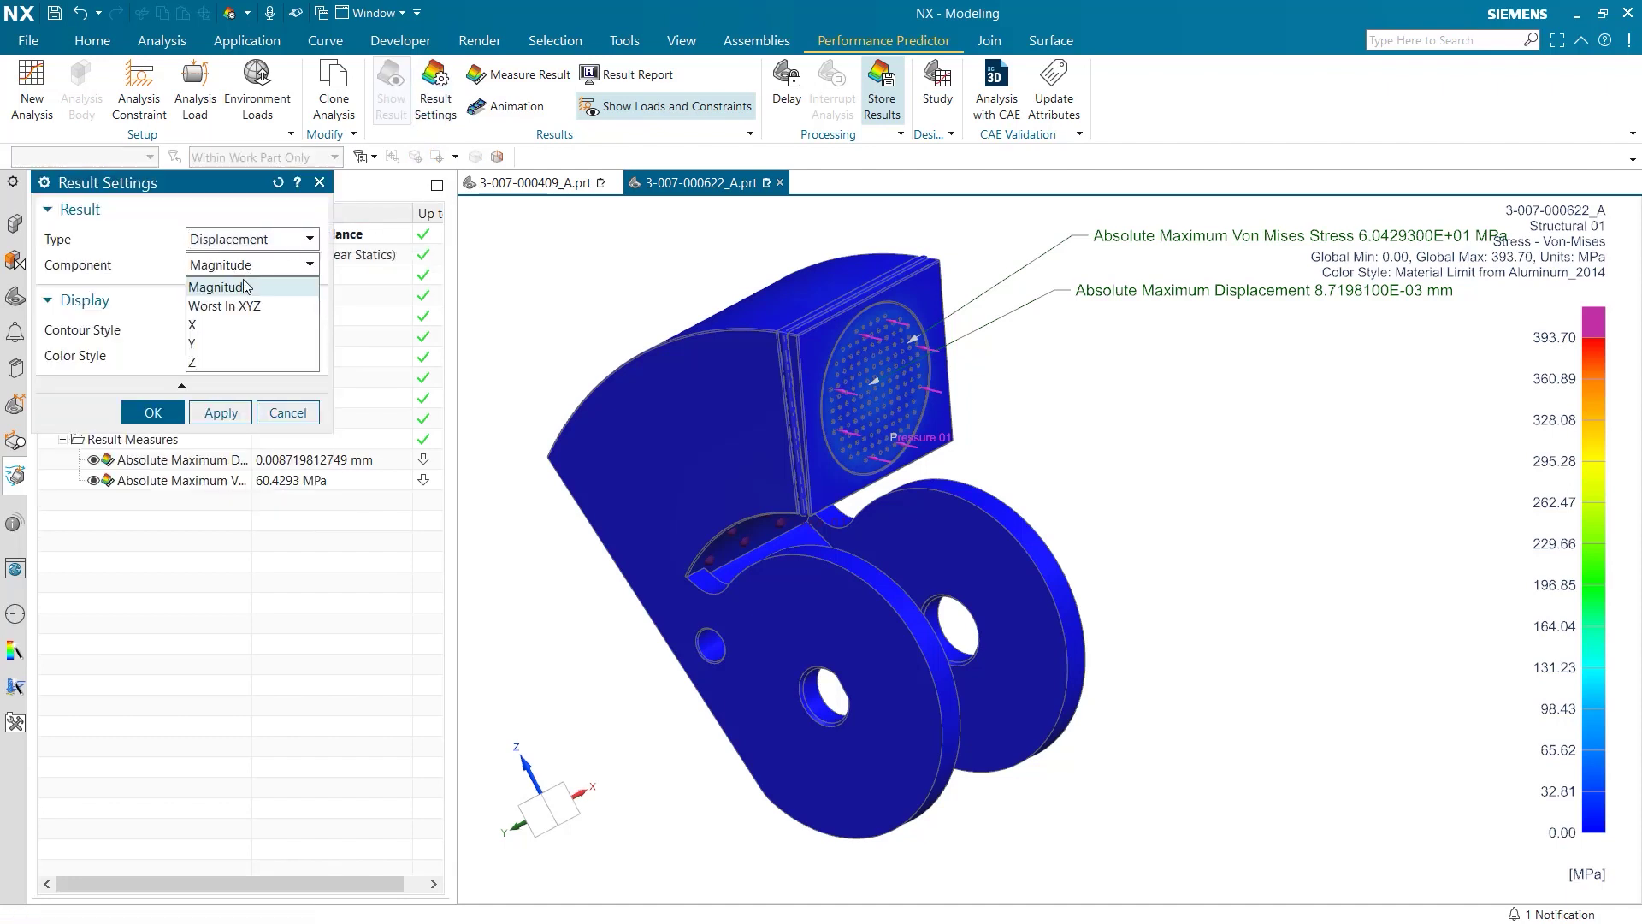
left_click(208, 344)
left_click(153, 413)
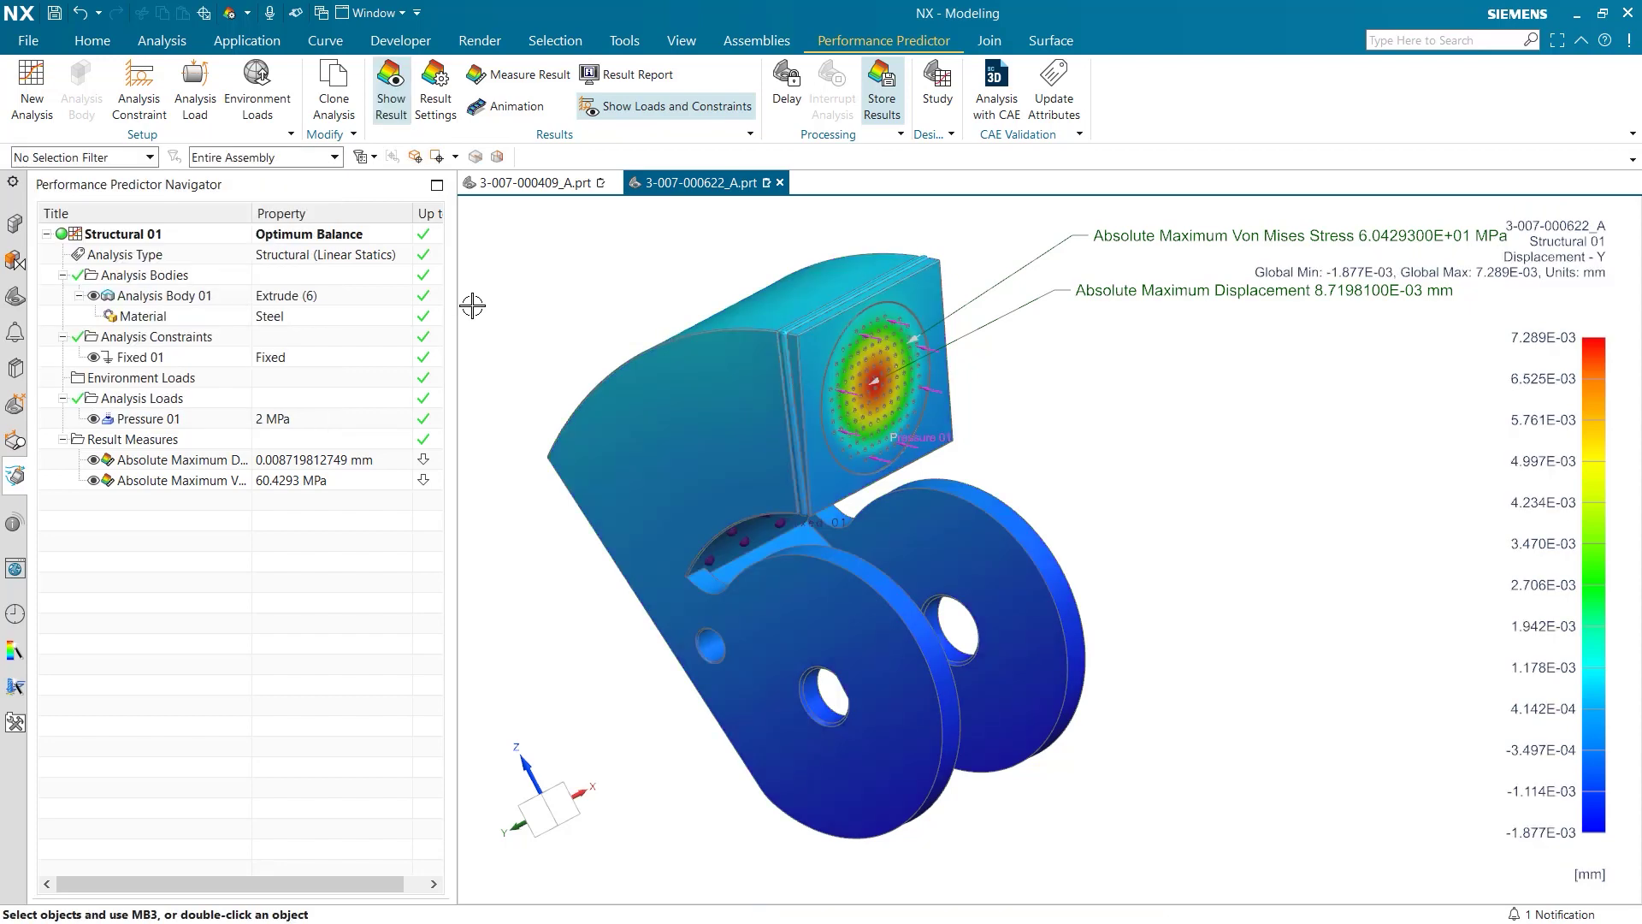
Set the contour style of the Y displacement plot to Banded.
left_click(429, 92)
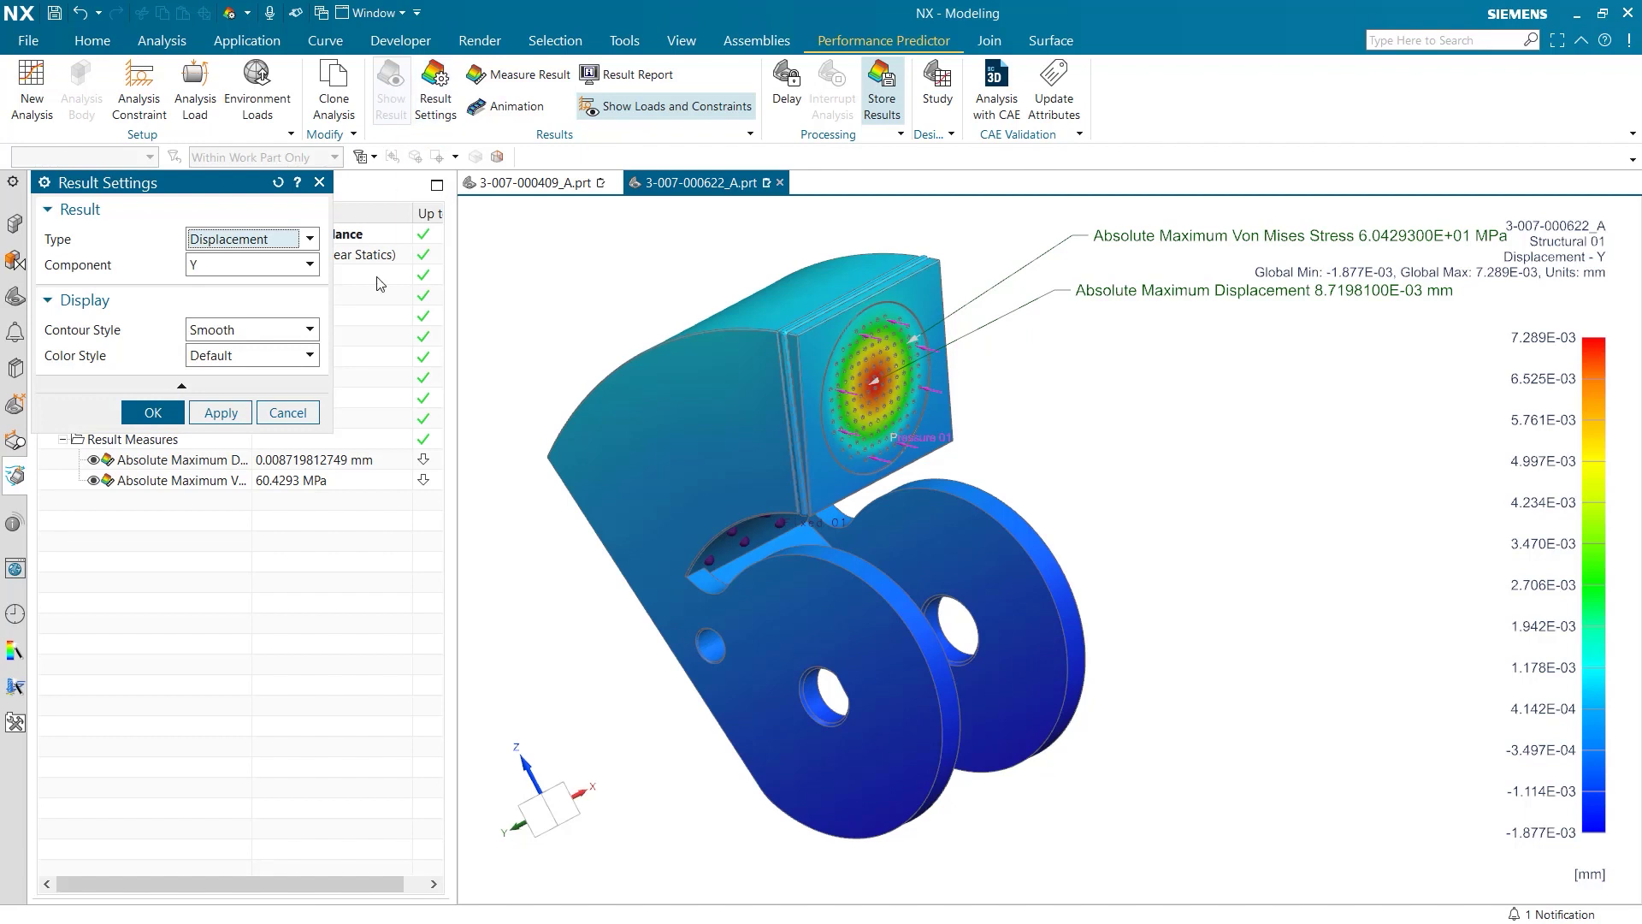
left_click(258, 336)
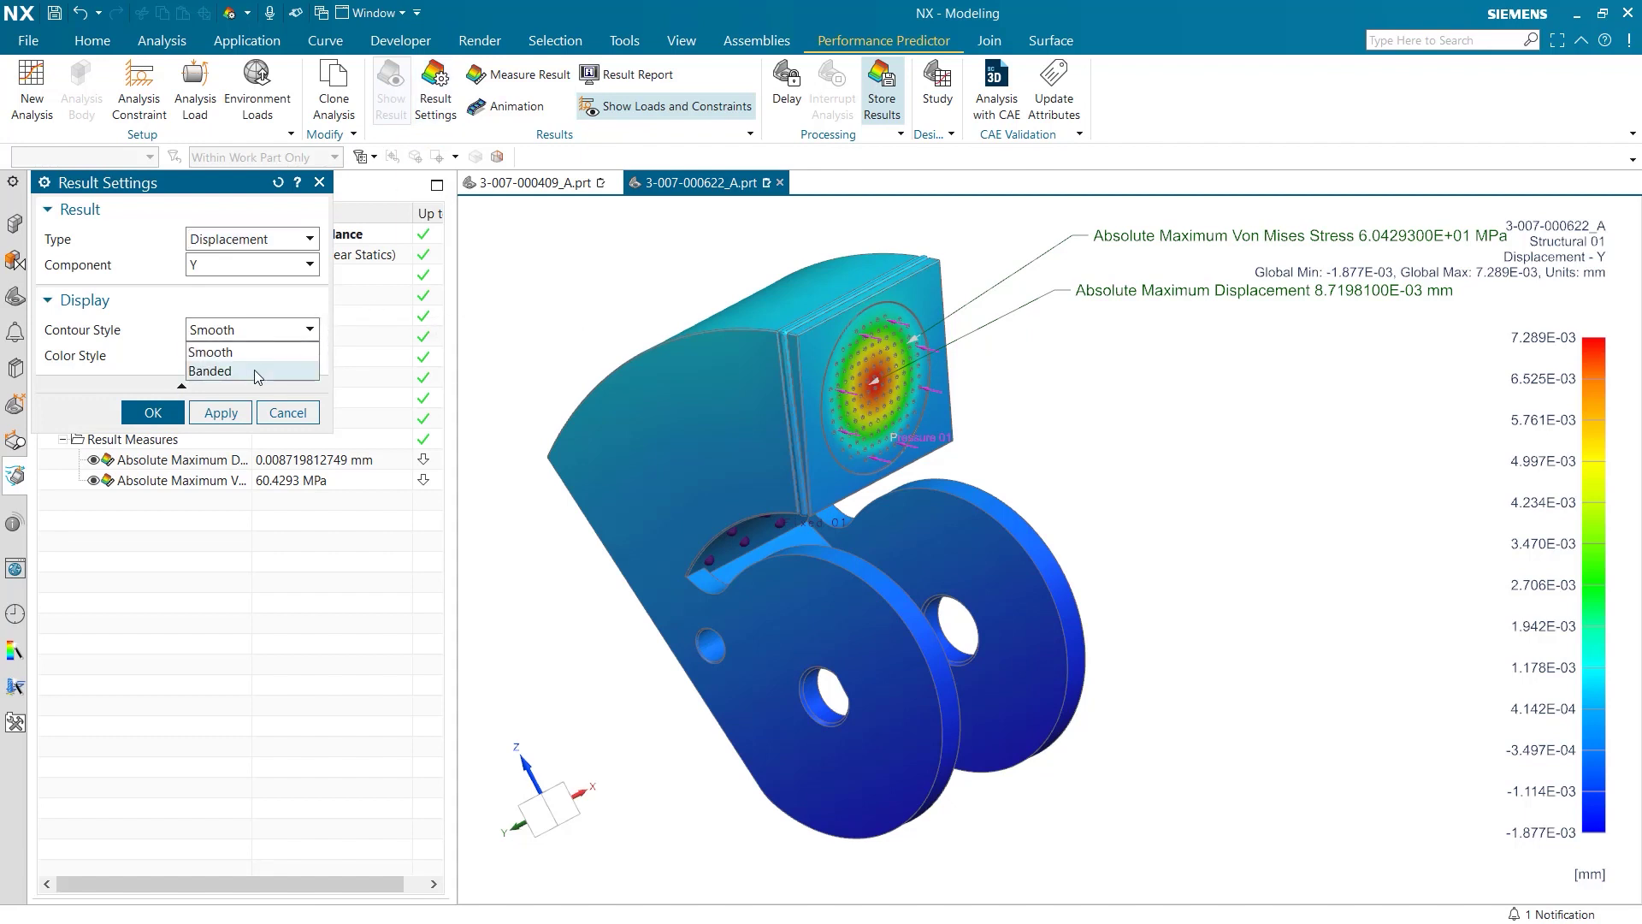
left_click(256, 371)
left_click(154, 411)
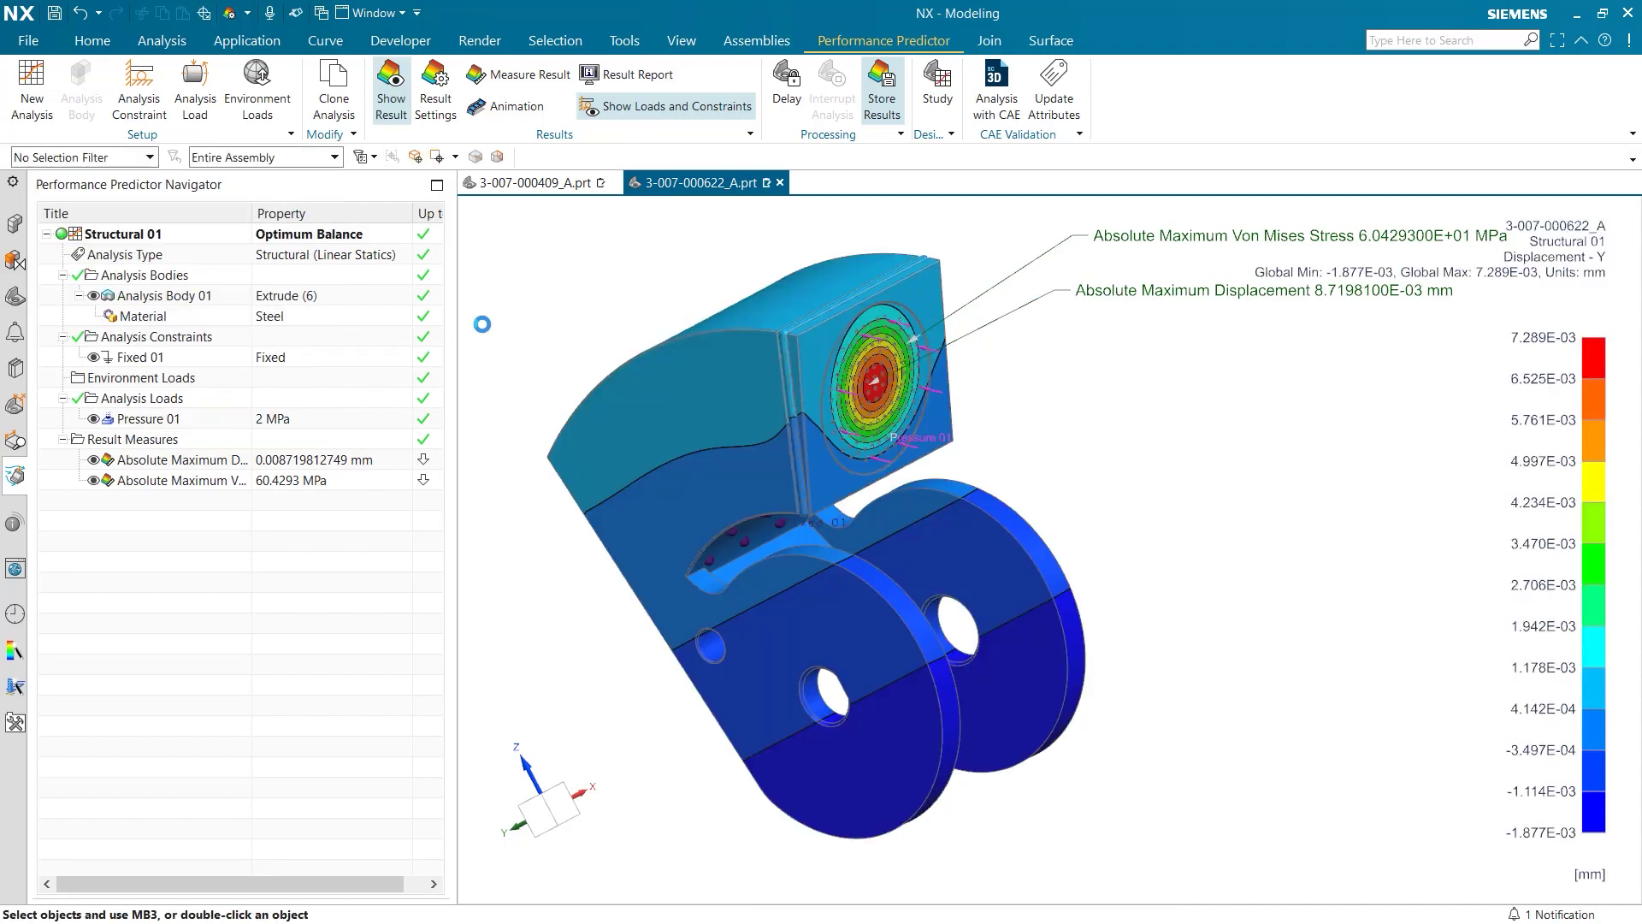
Set the color style of the displacement plot to Spotlight.
left_click(436, 94)
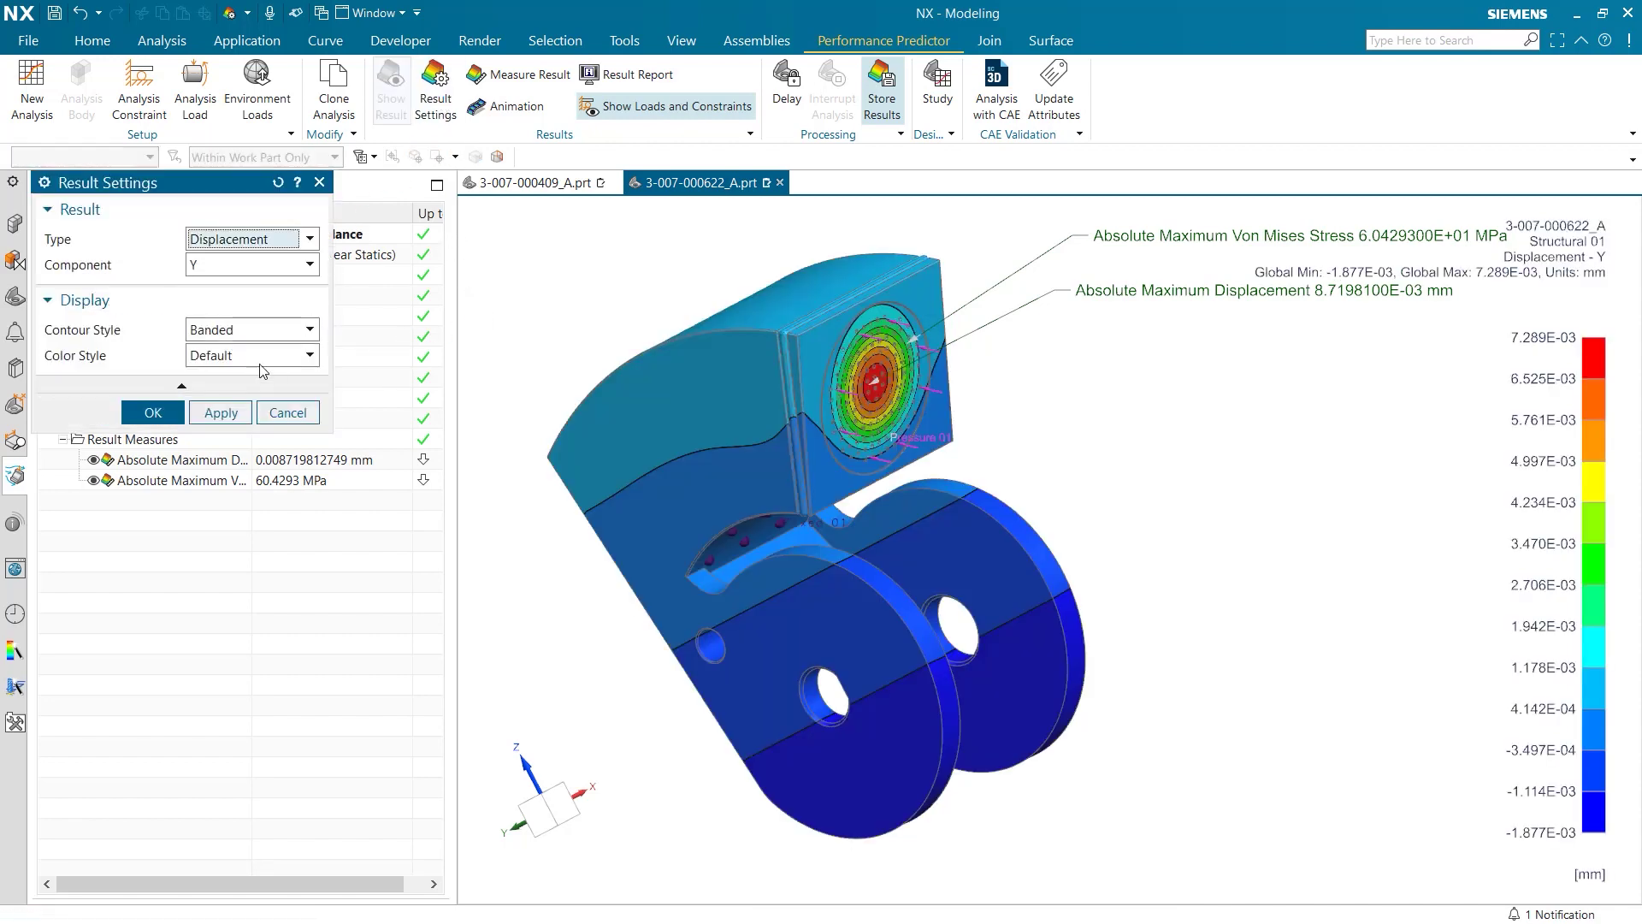
left_click(261, 358)
left_click(213, 396)
left_click(153, 412)
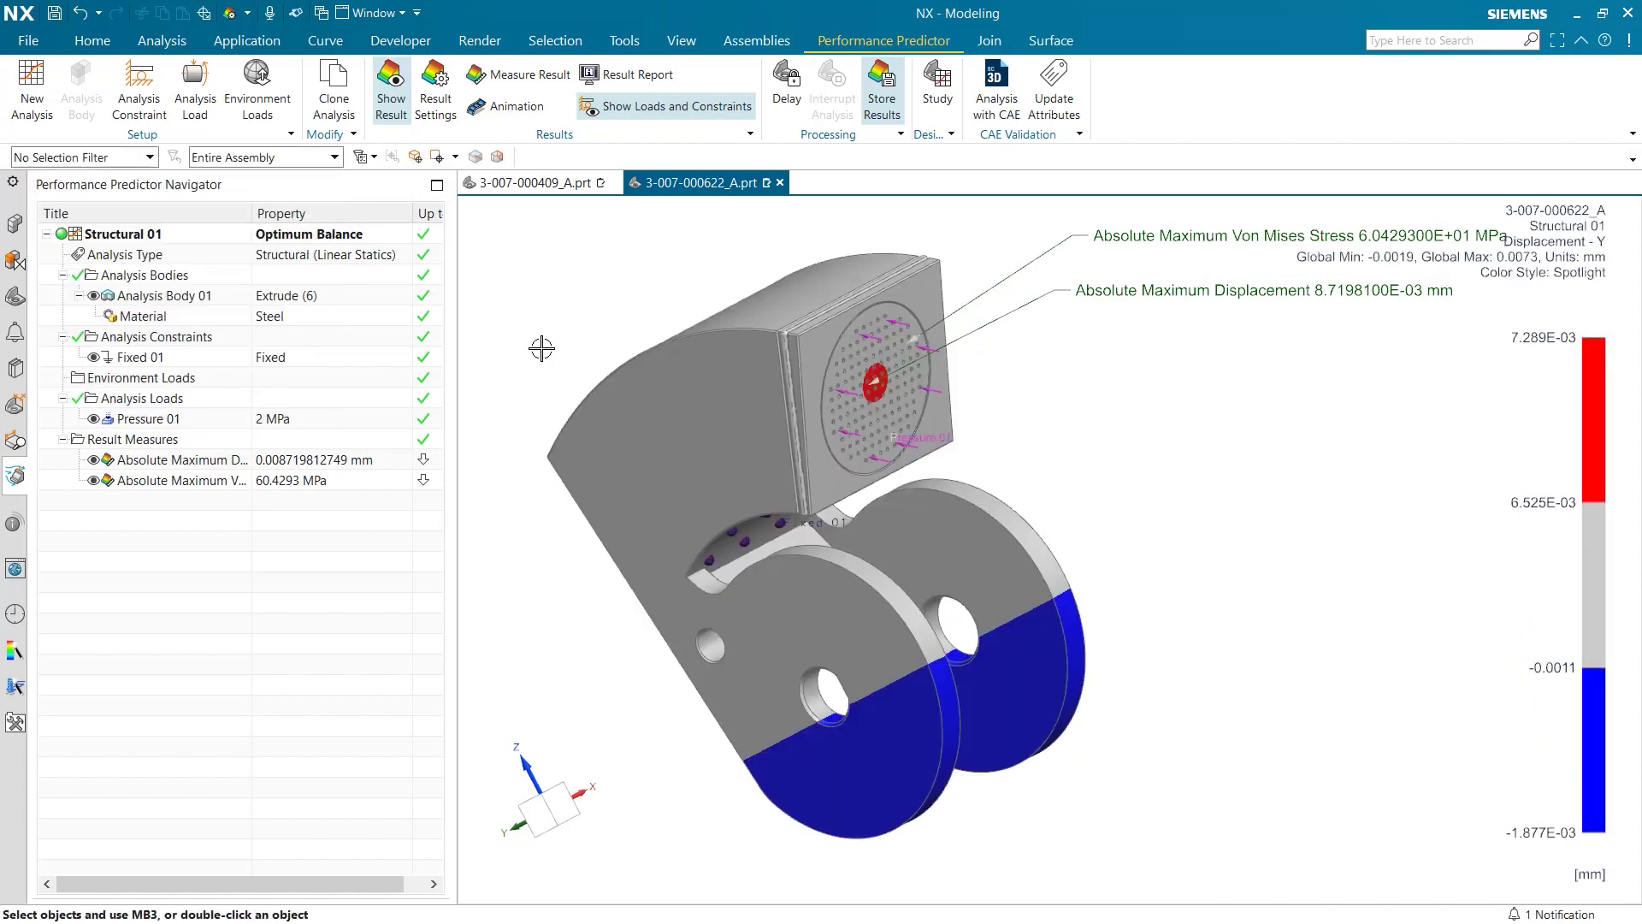
Return the displacement plot to the Smooth contour style and the Default color style.
left_click(429, 112)
left_click(310, 265)
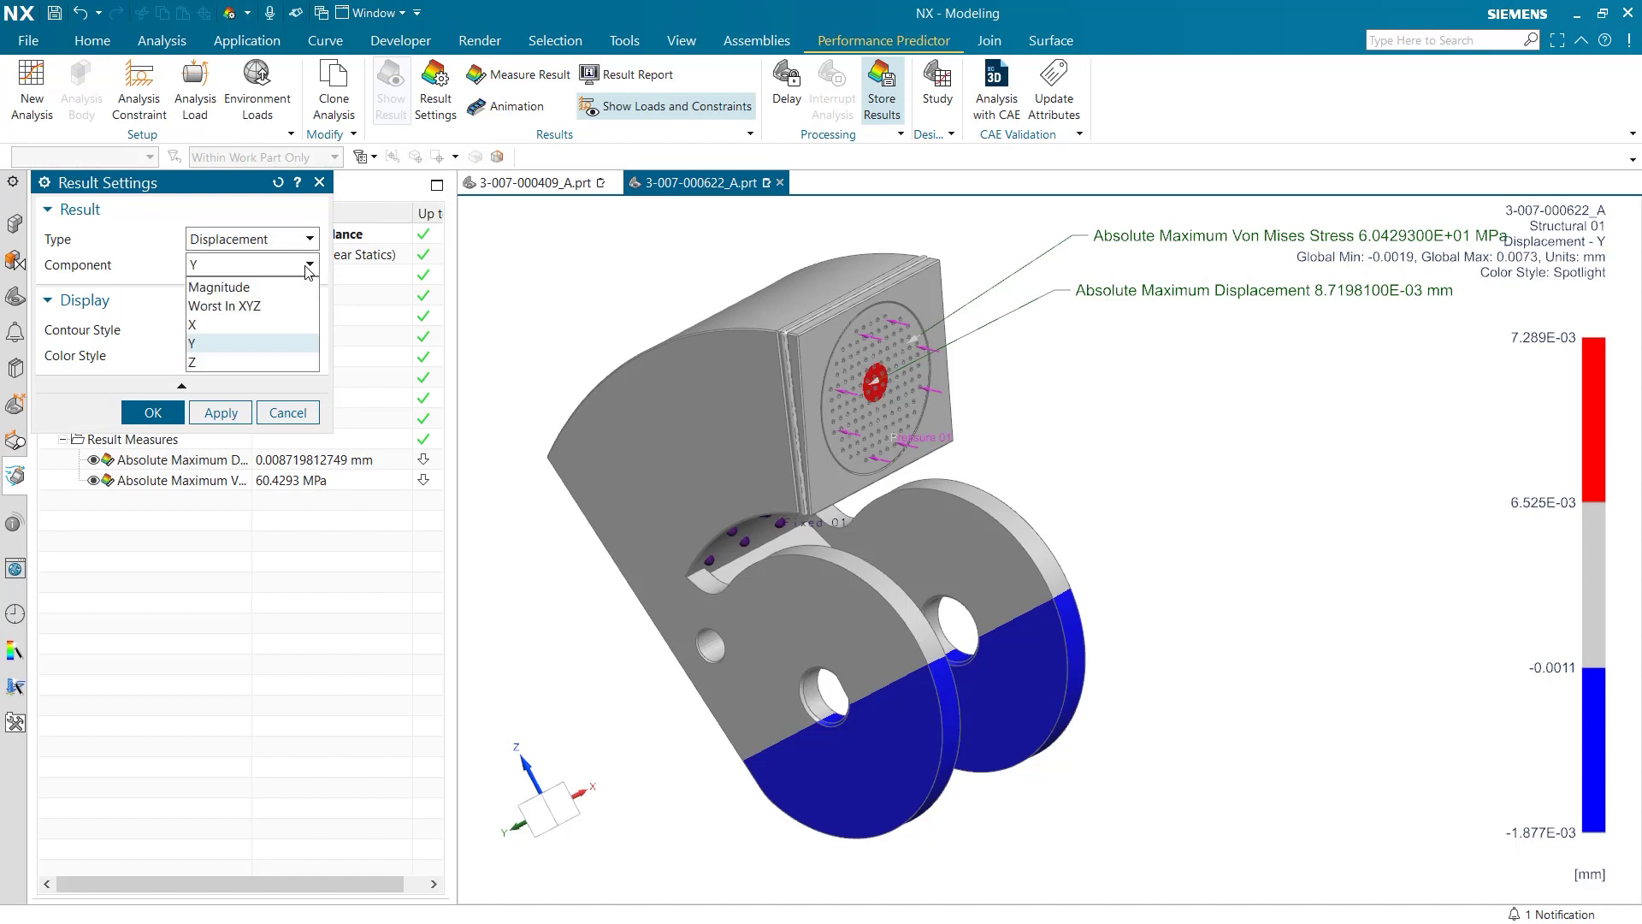
left_click(308, 273)
left_click(290, 330)
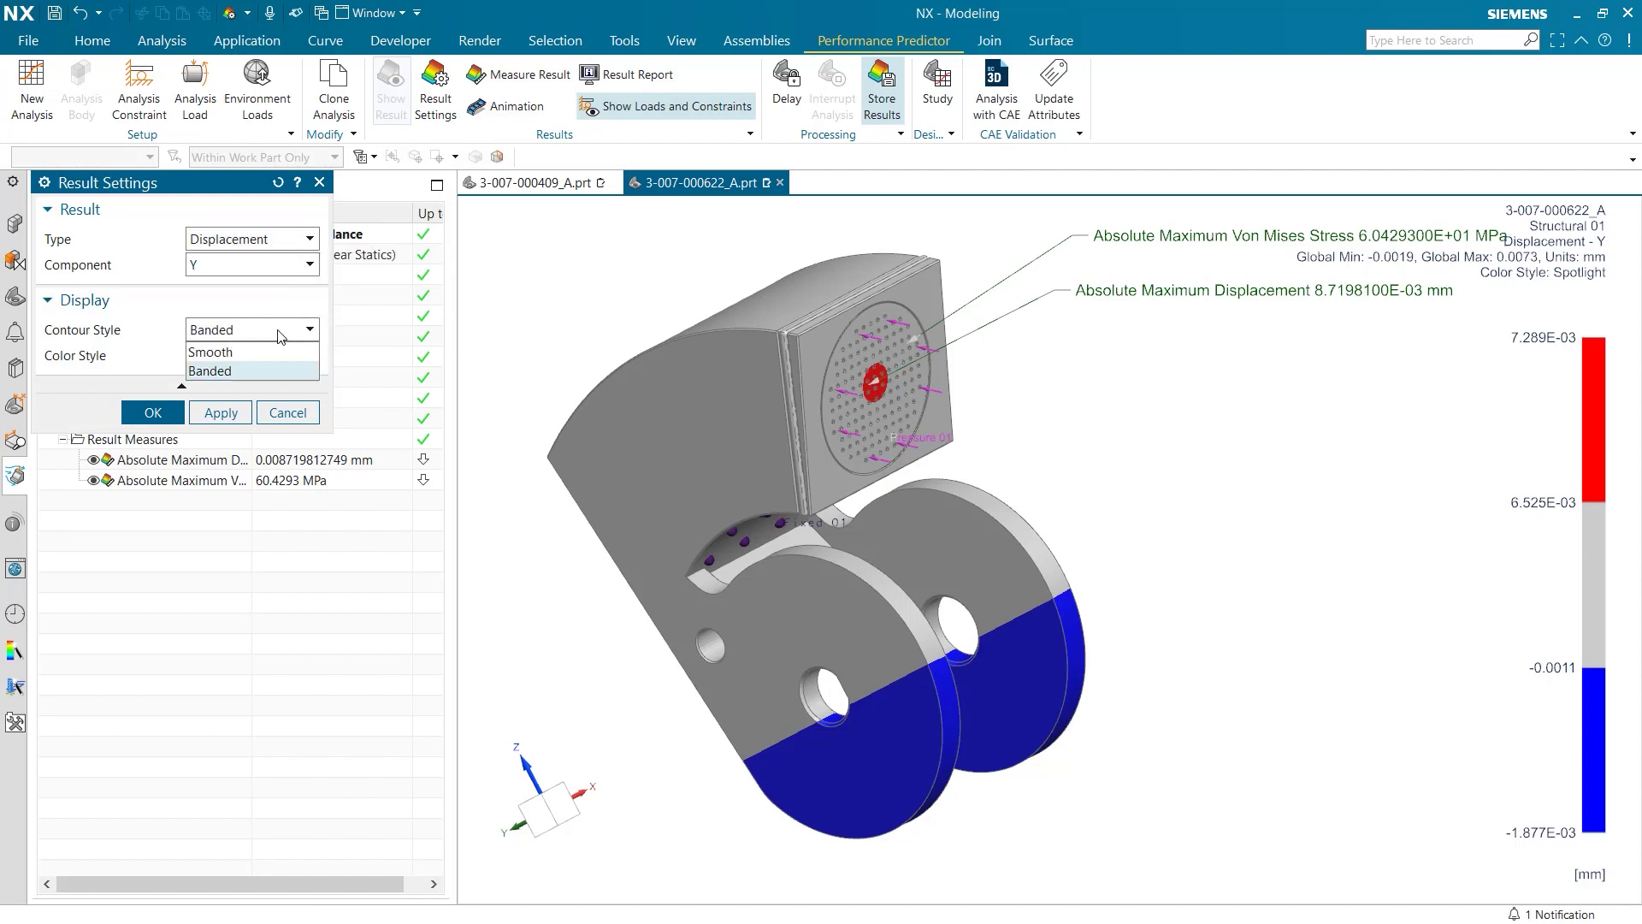
left_click(269, 350)
left_click(256, 355)
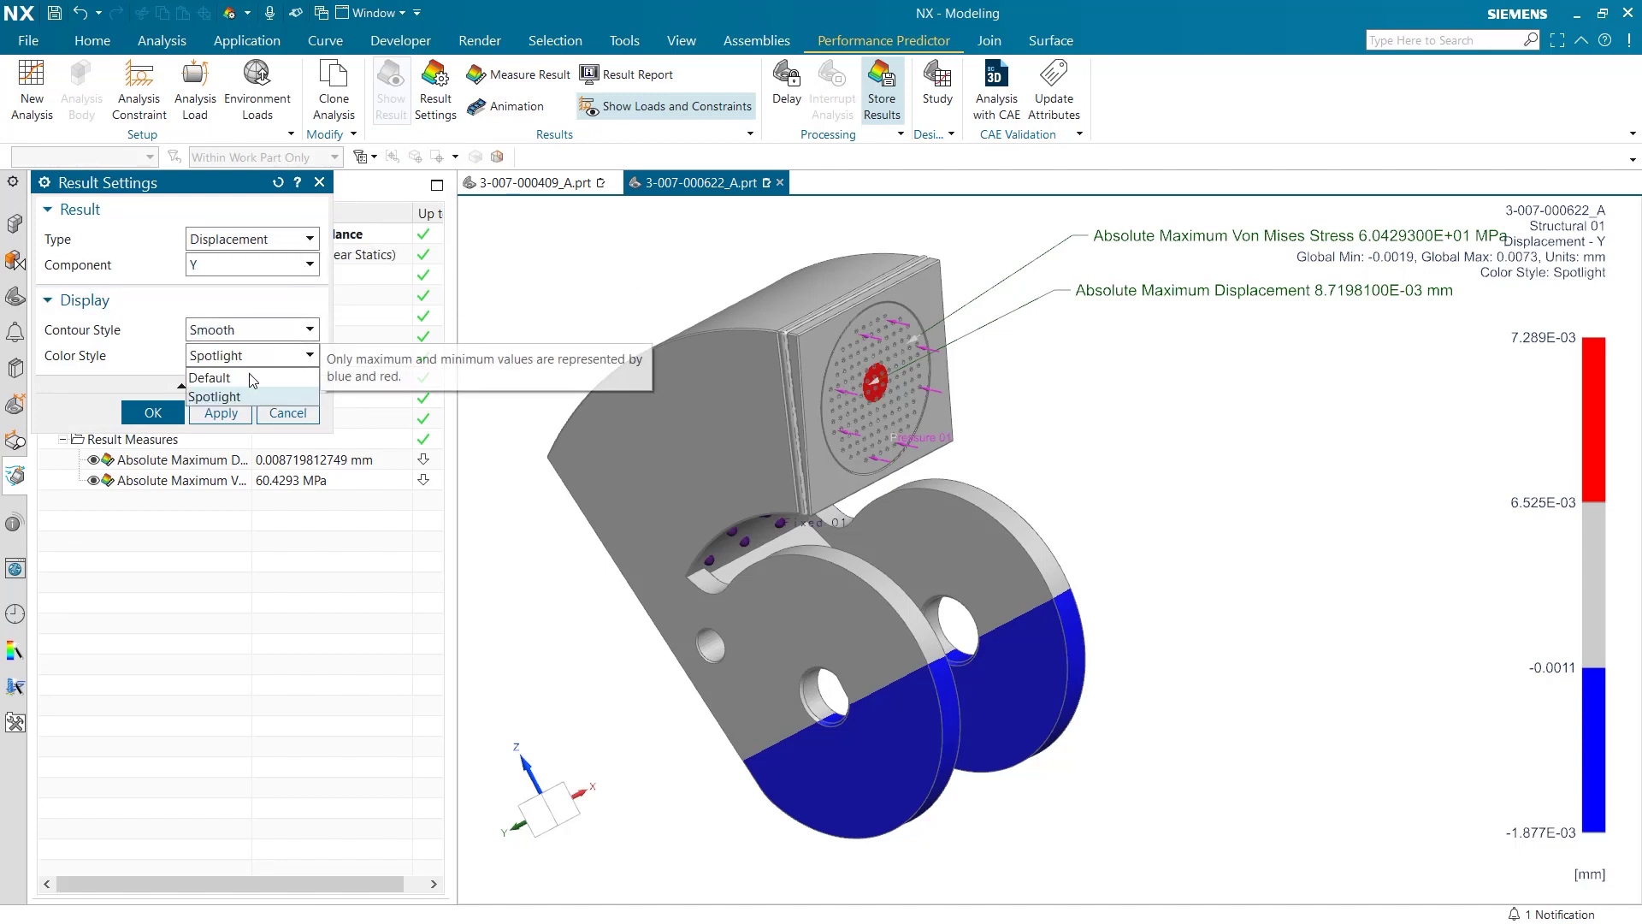
left_click(224, 373)
left_click(153, 412)
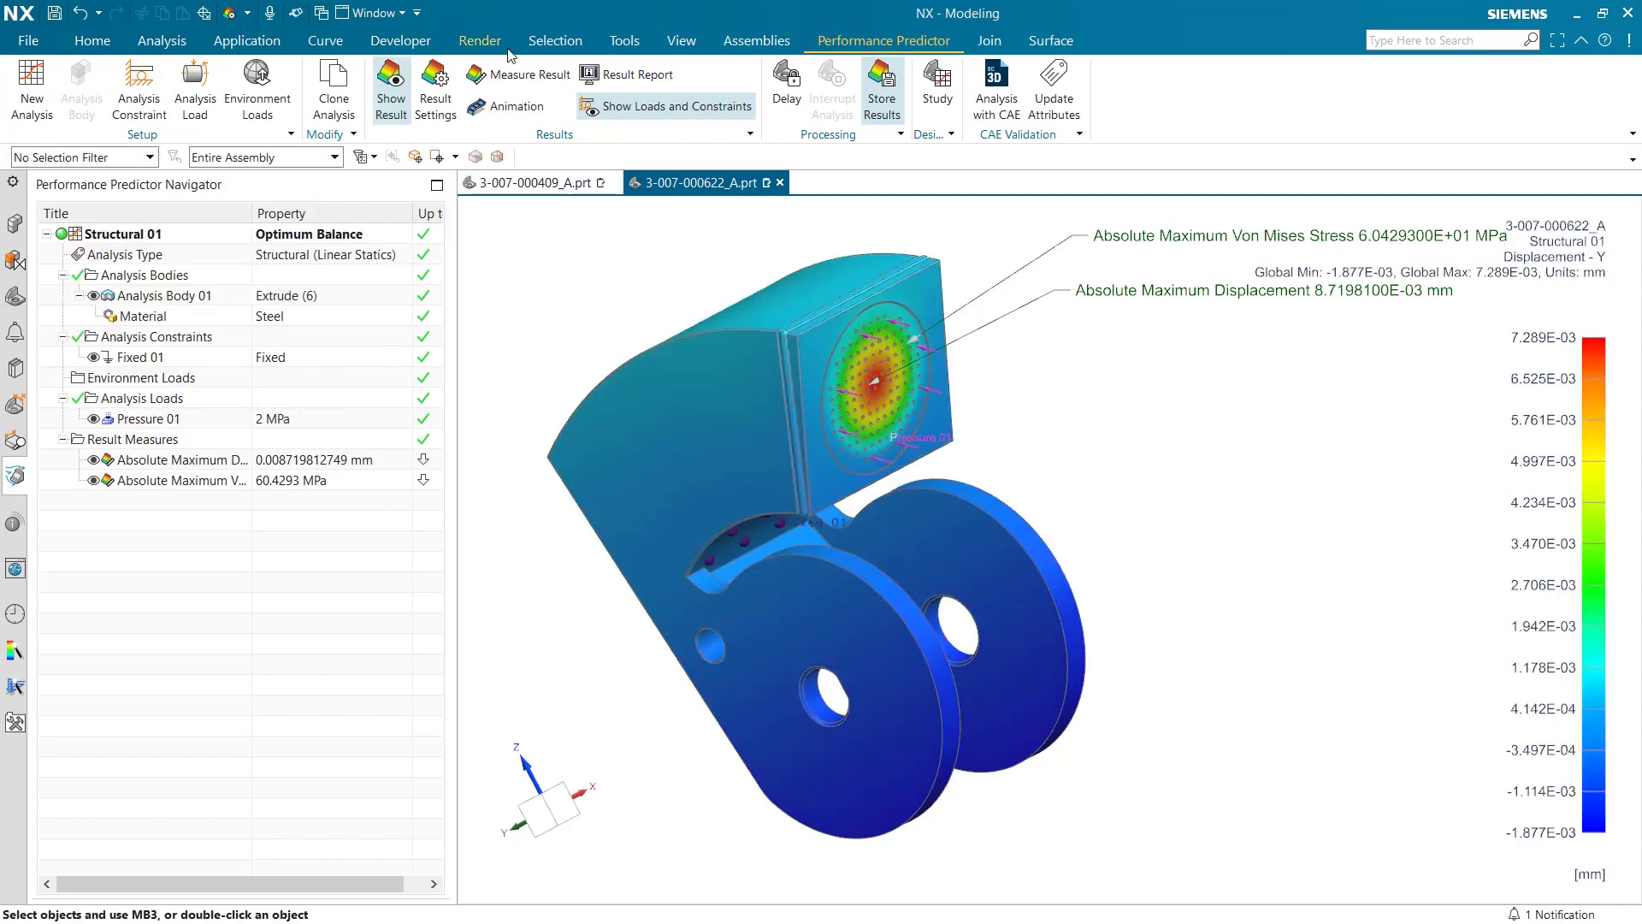
Create a result measure for the maximum displacement magnitude on the flat face surrounding the circular pressure area.
left_click(504, 75)
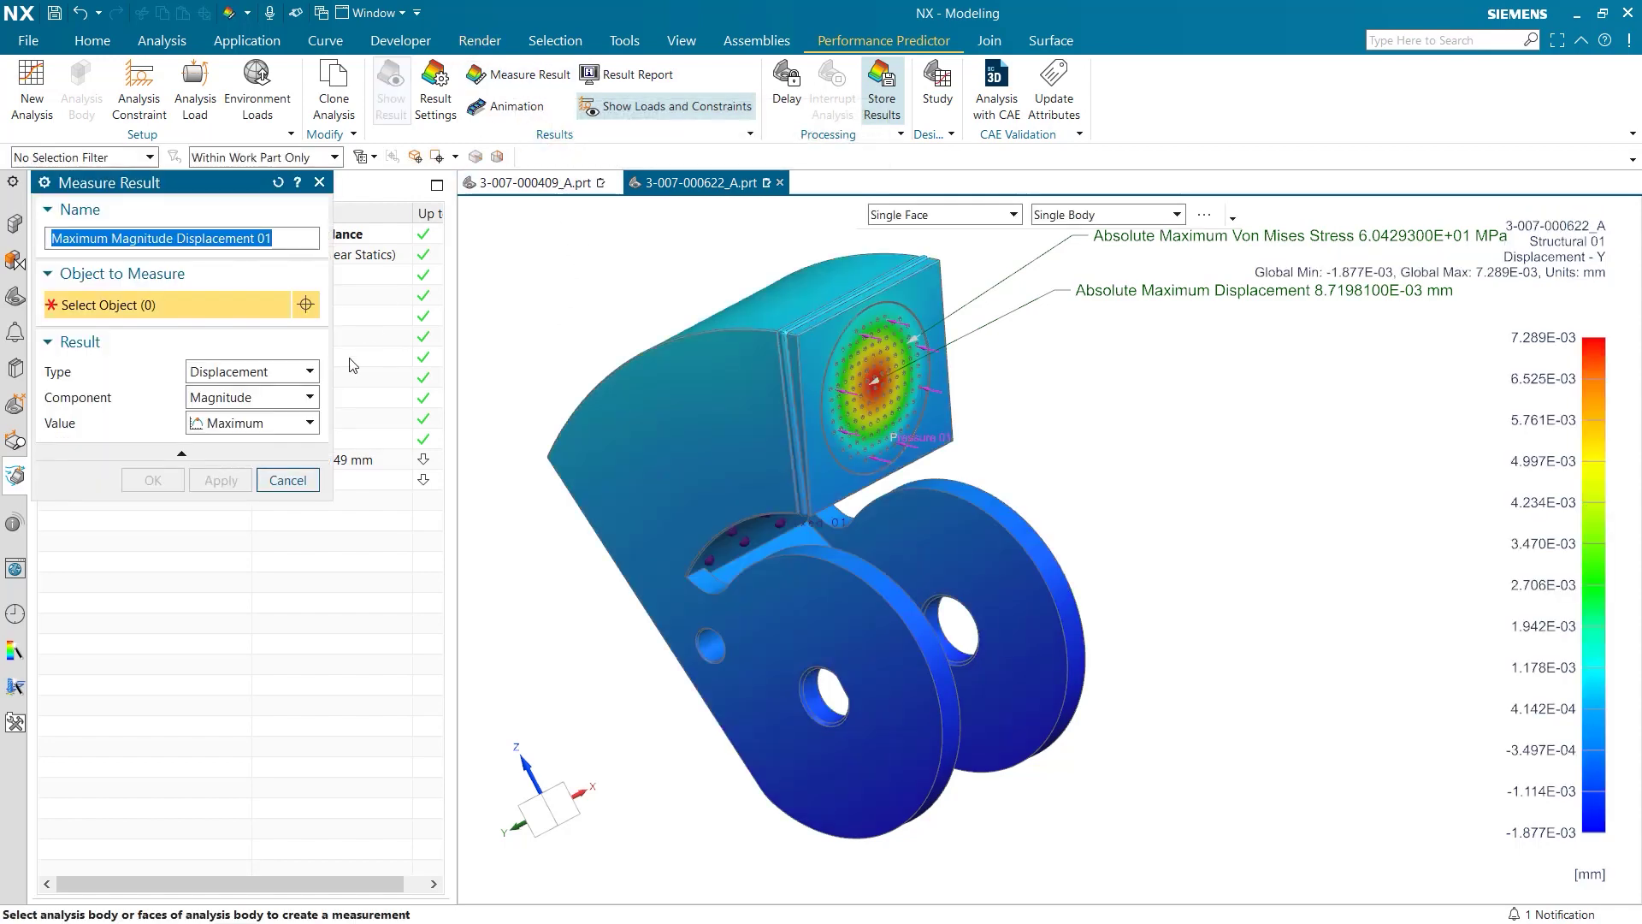
left_click(821, 477)
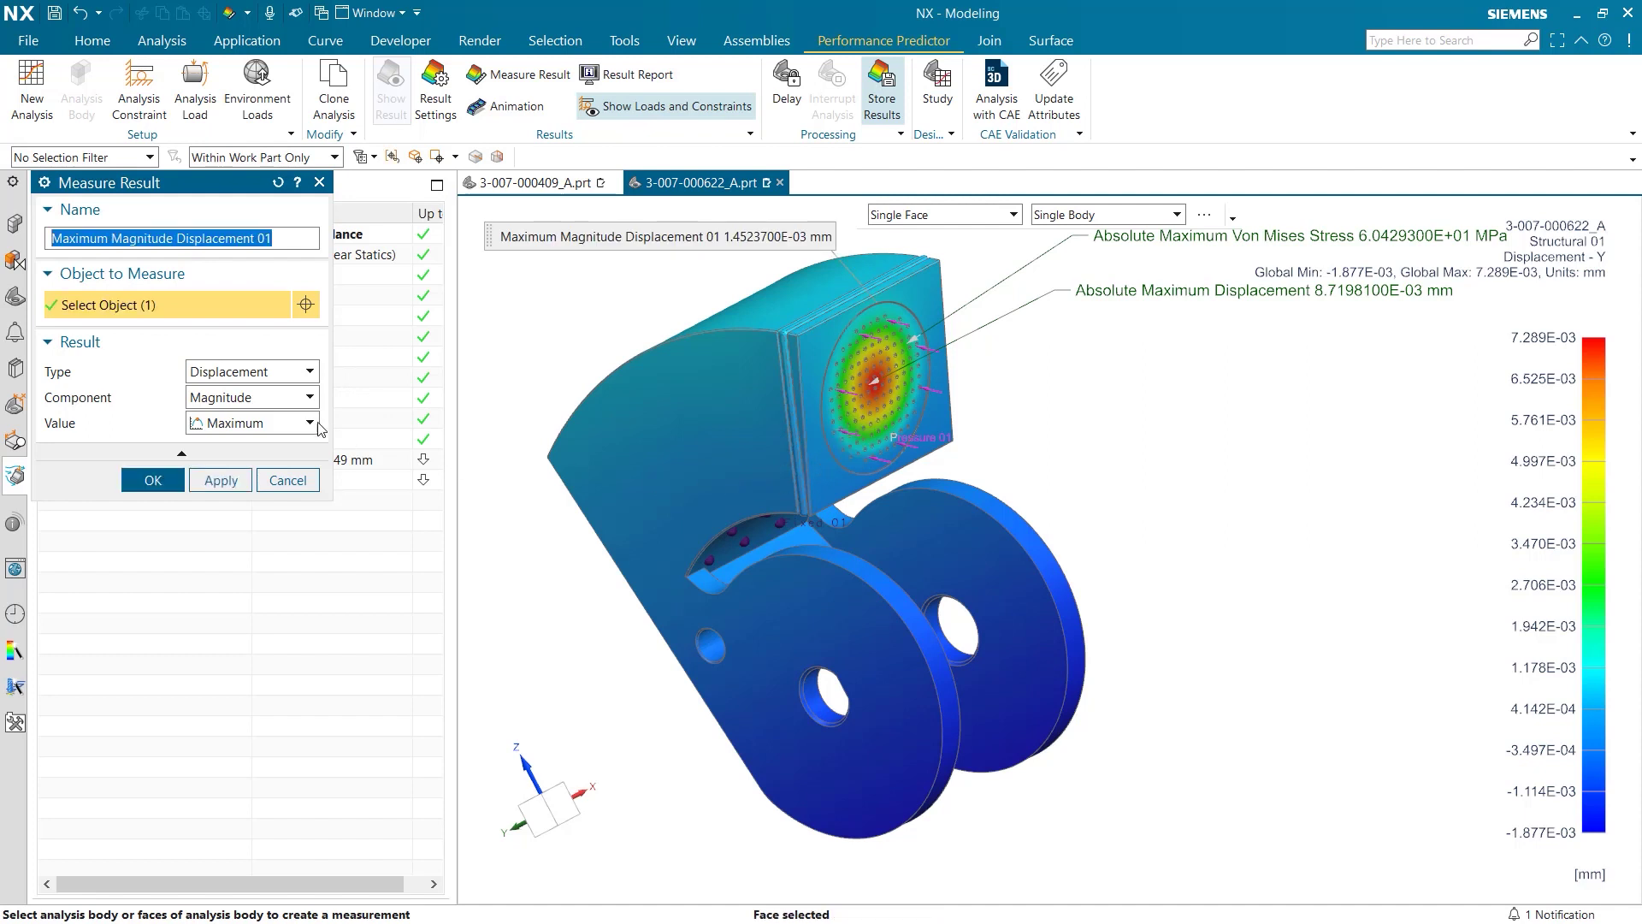
left_click(252, 376)
left_click(252, 376)
left_click(249, 399)
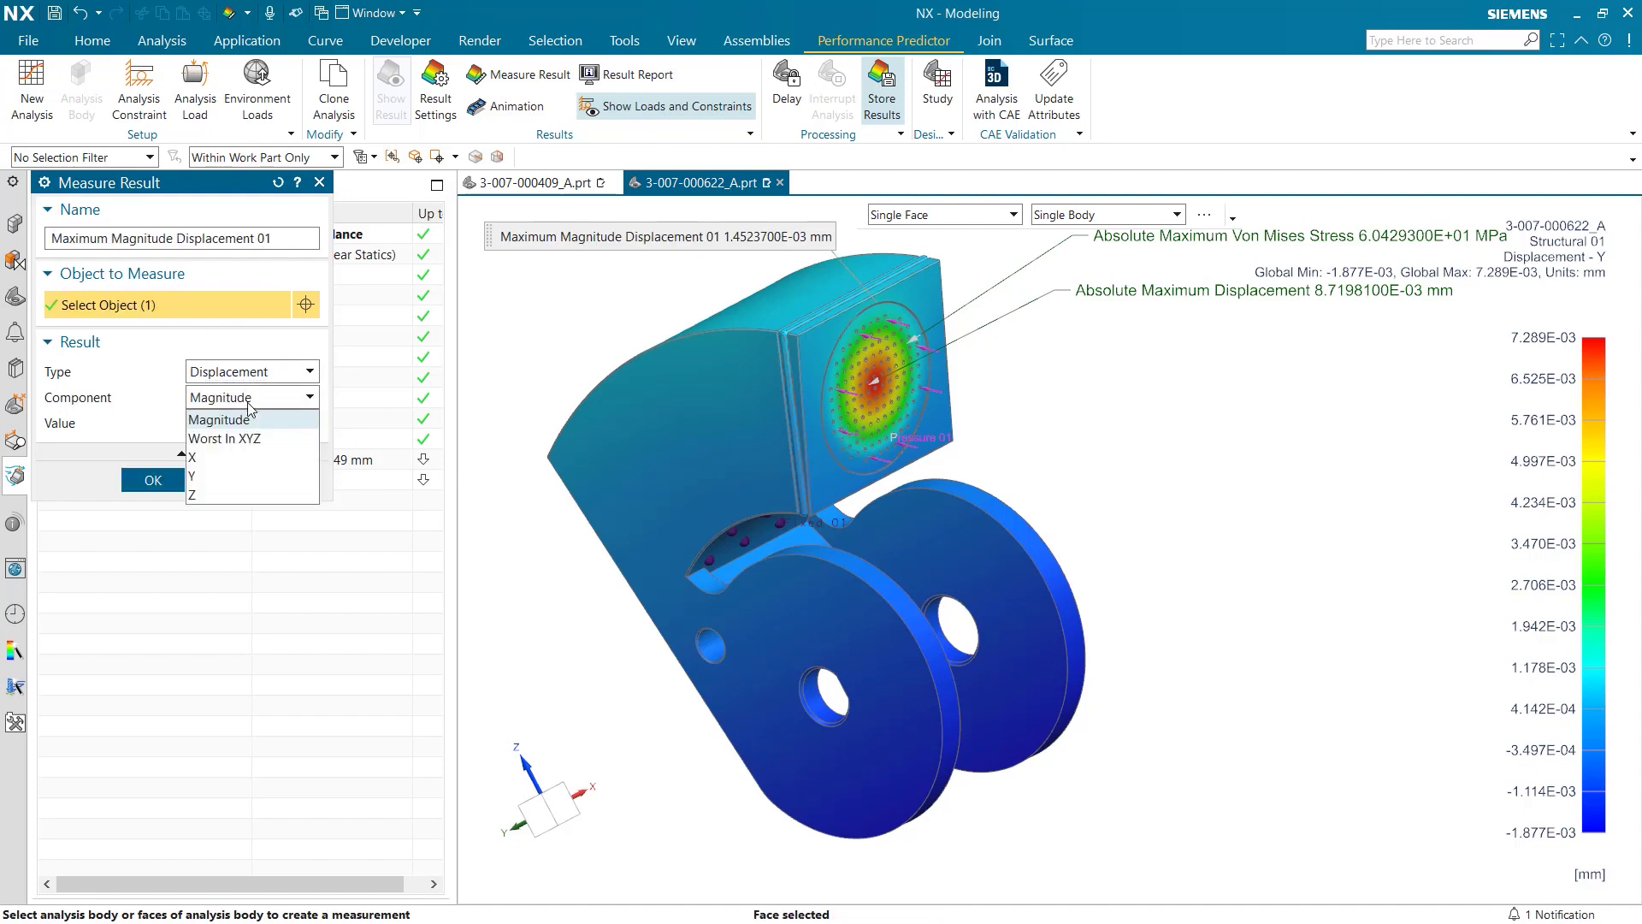
left_click(249, 403)
left_click(253, 428)
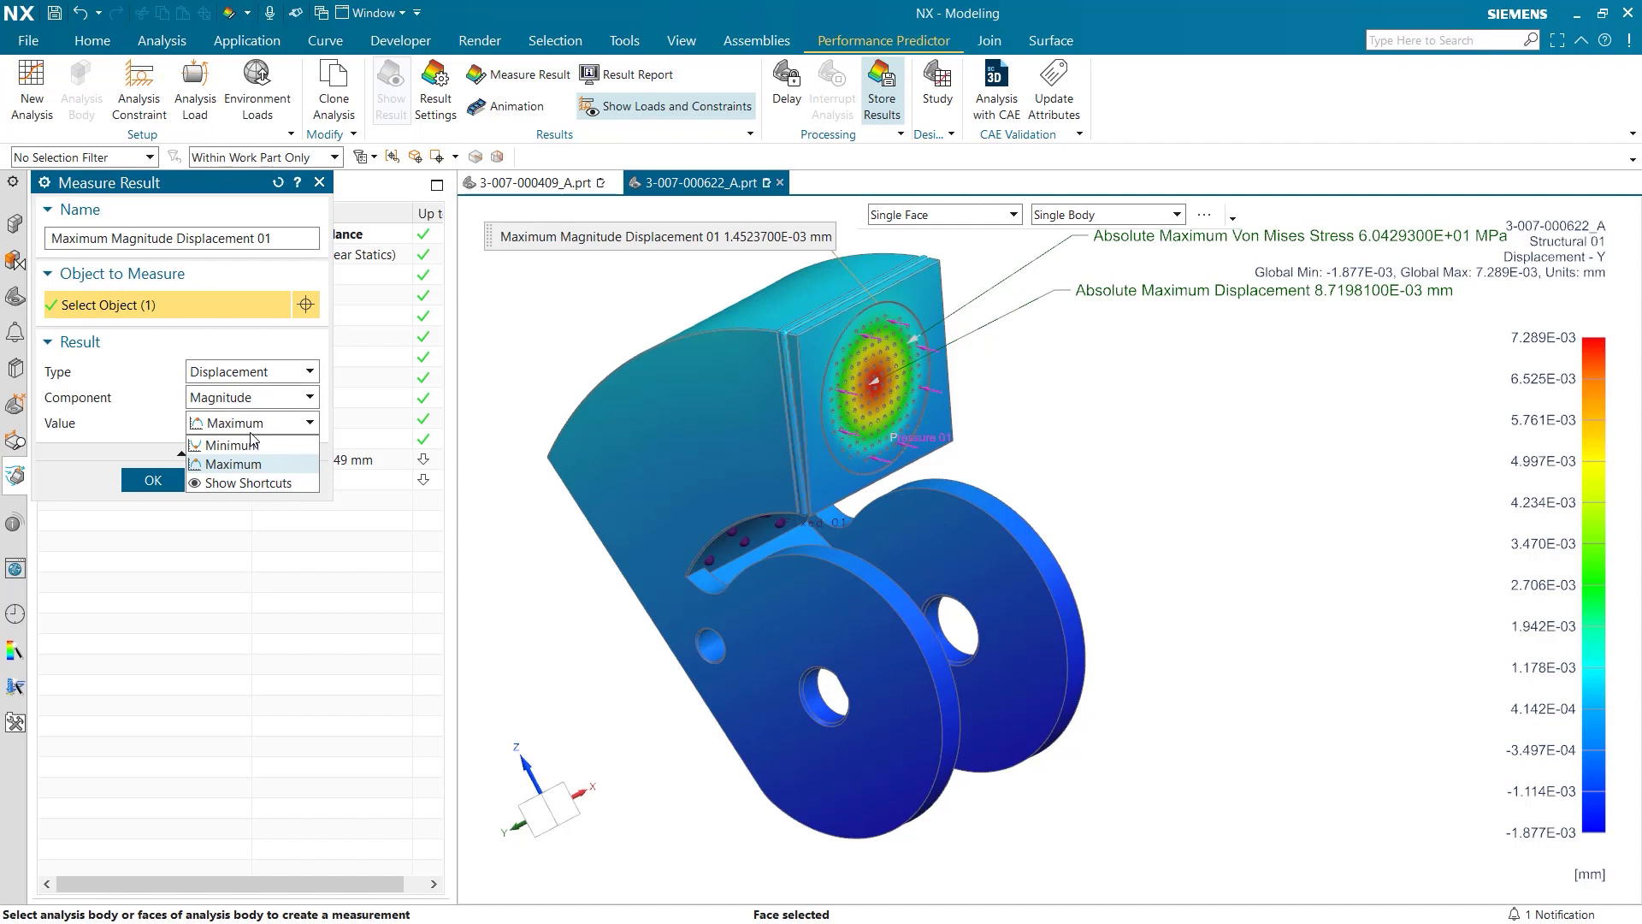
left_click(233, 464)
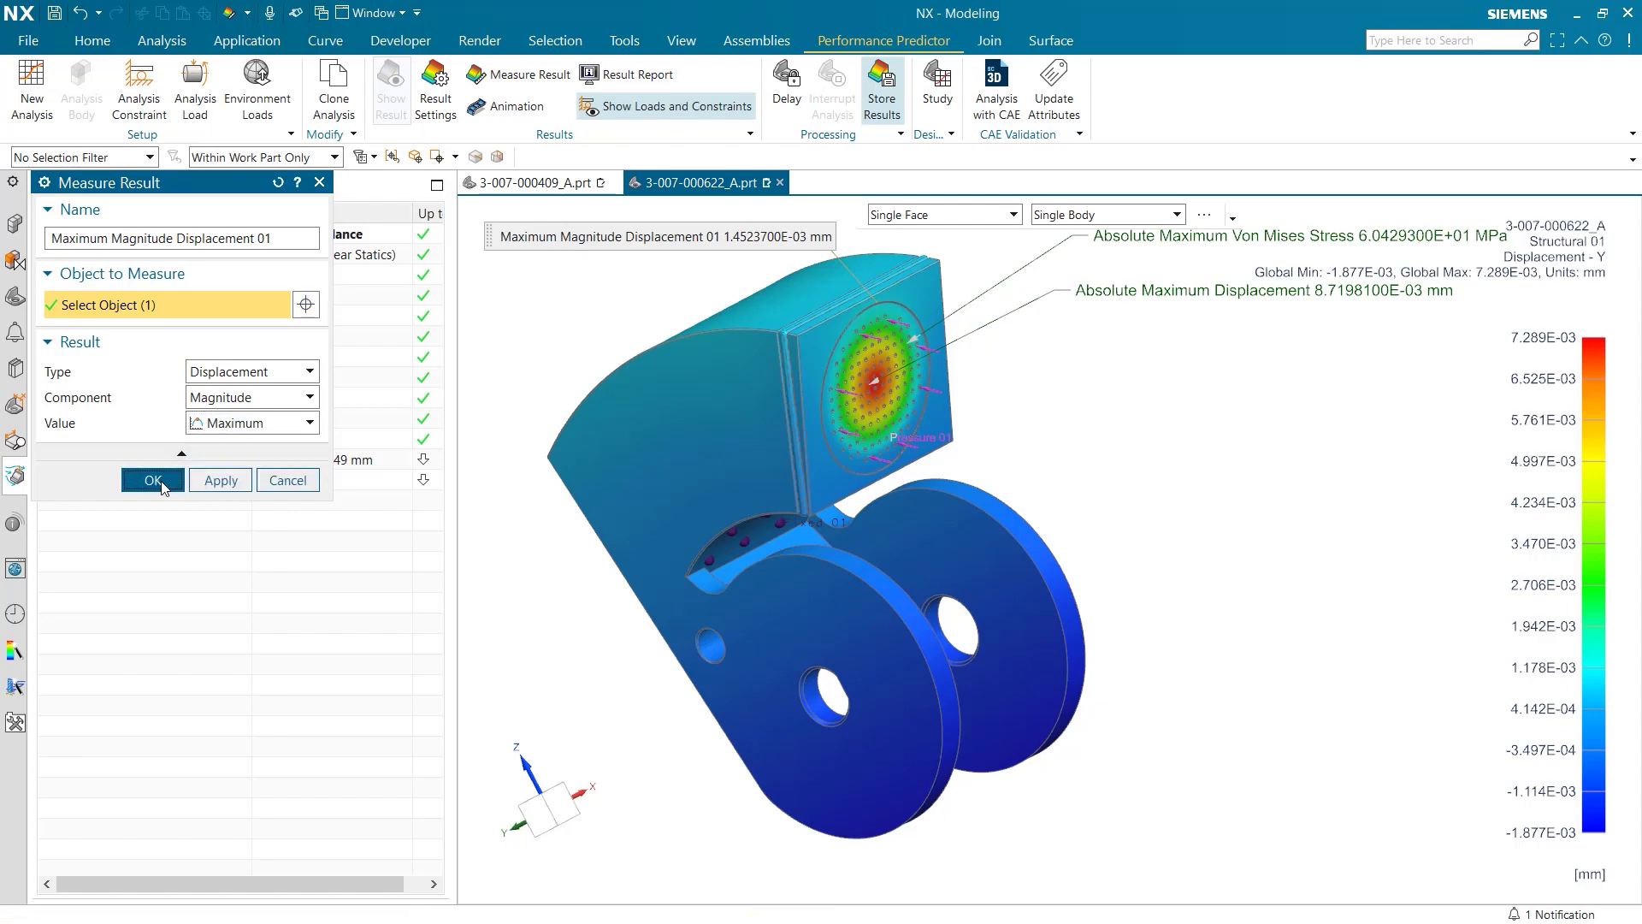
left_click(153, 480)
Move the maximum magnitude displacement label above the absolute maximum Von Mises stress label, clear of the model.
scroll(1146, 608, "down", 5)
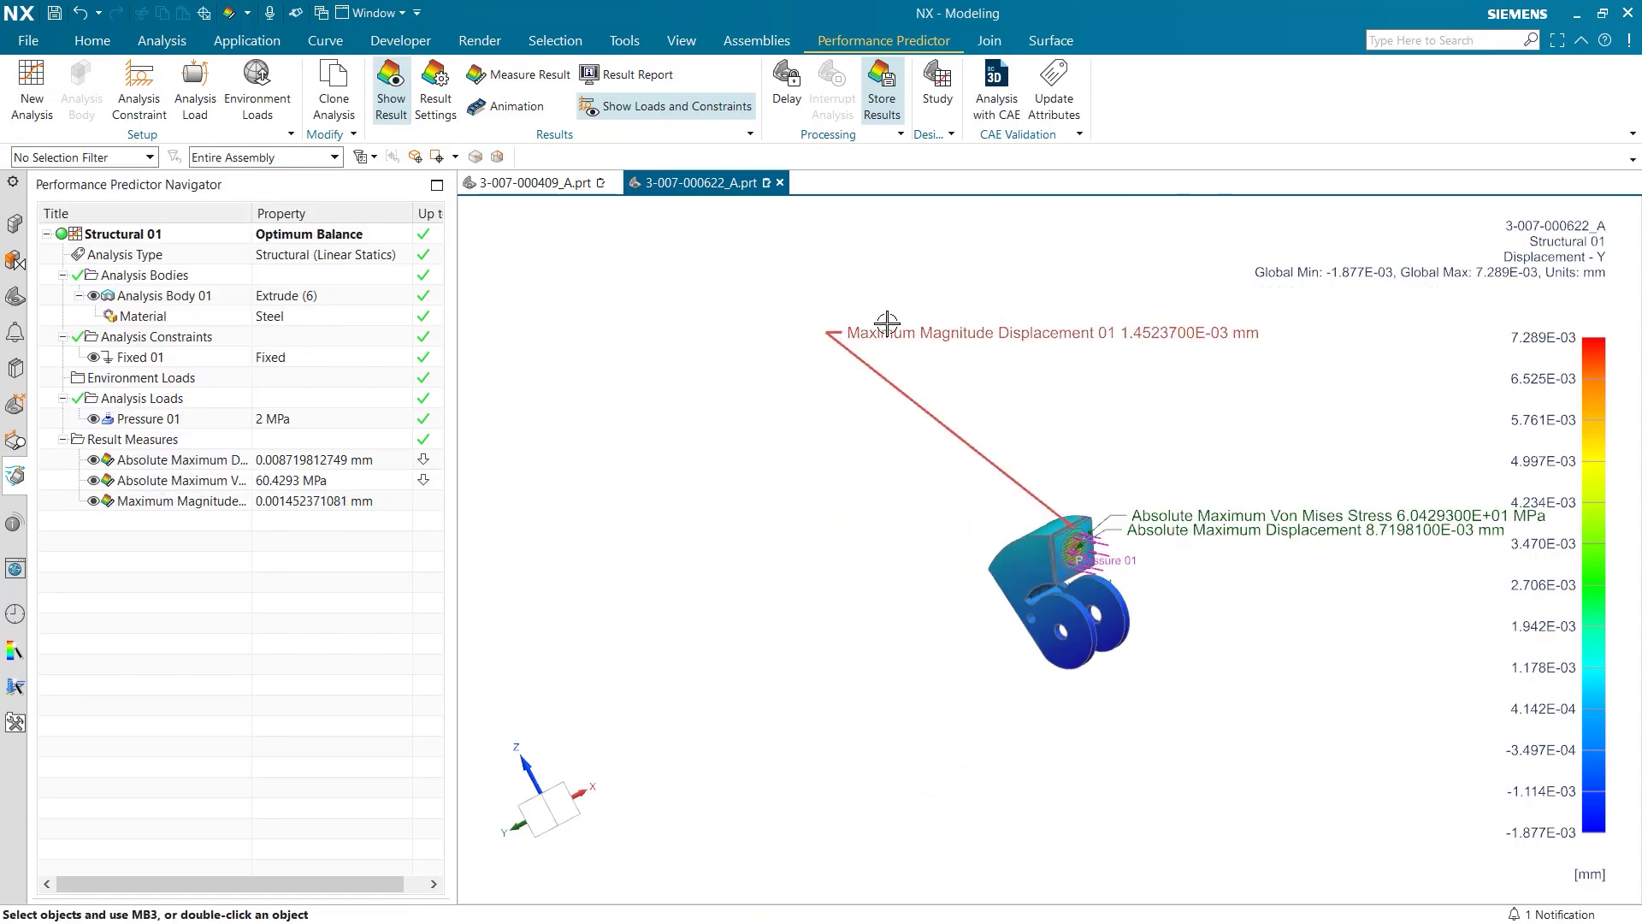
scroll(1176, 557, "up", 4)
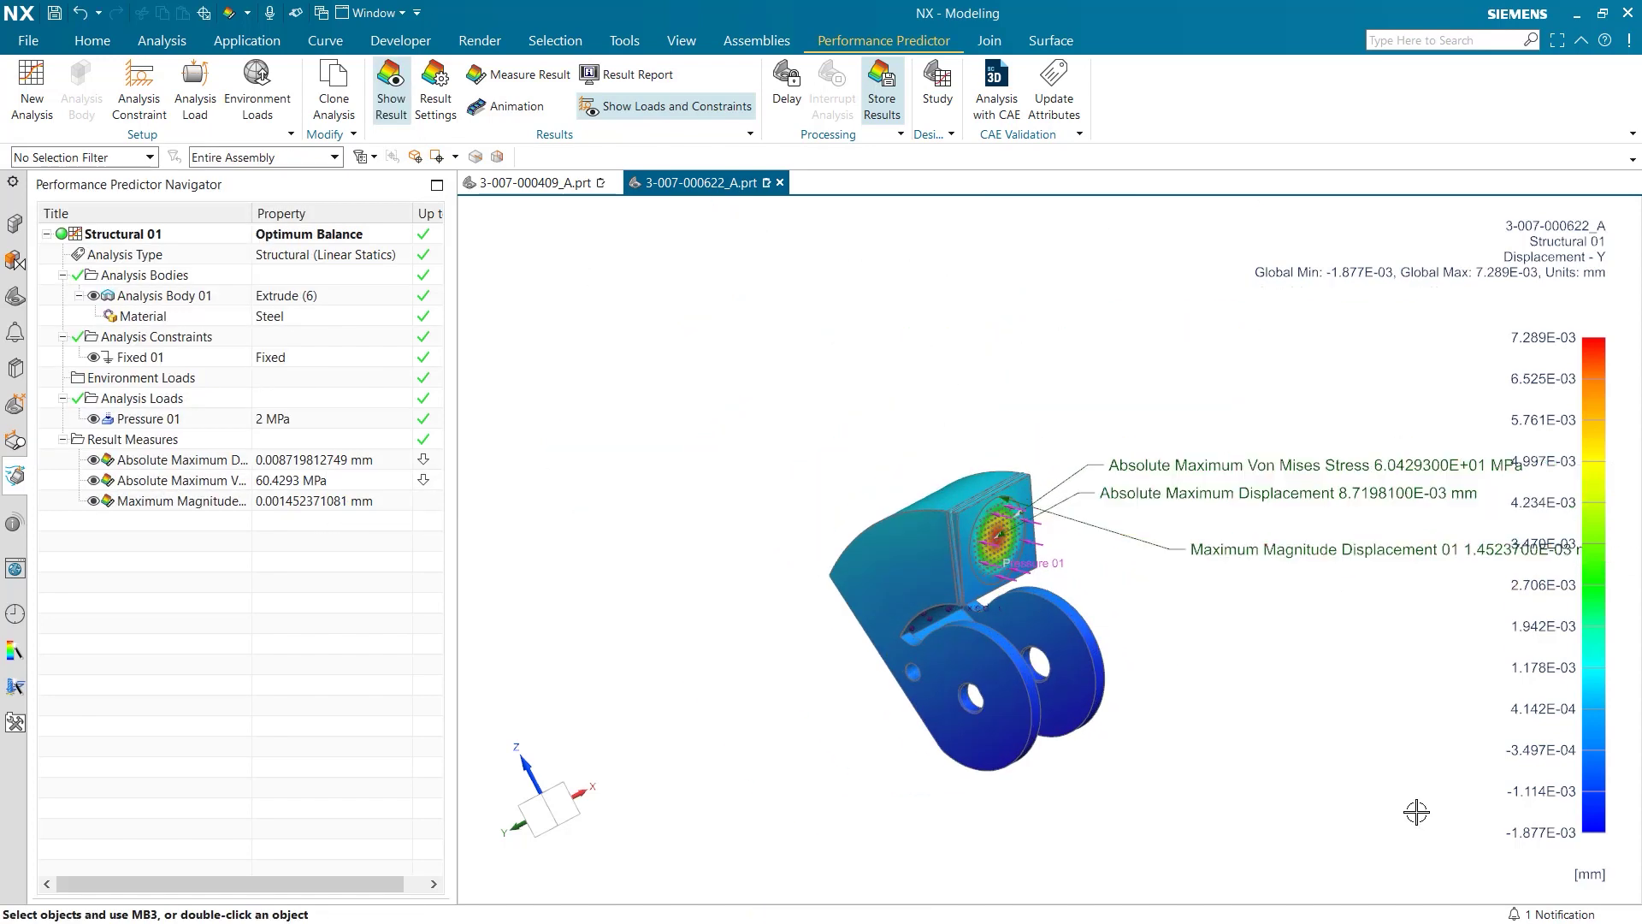
scroll(1403, 736, "up", 3)
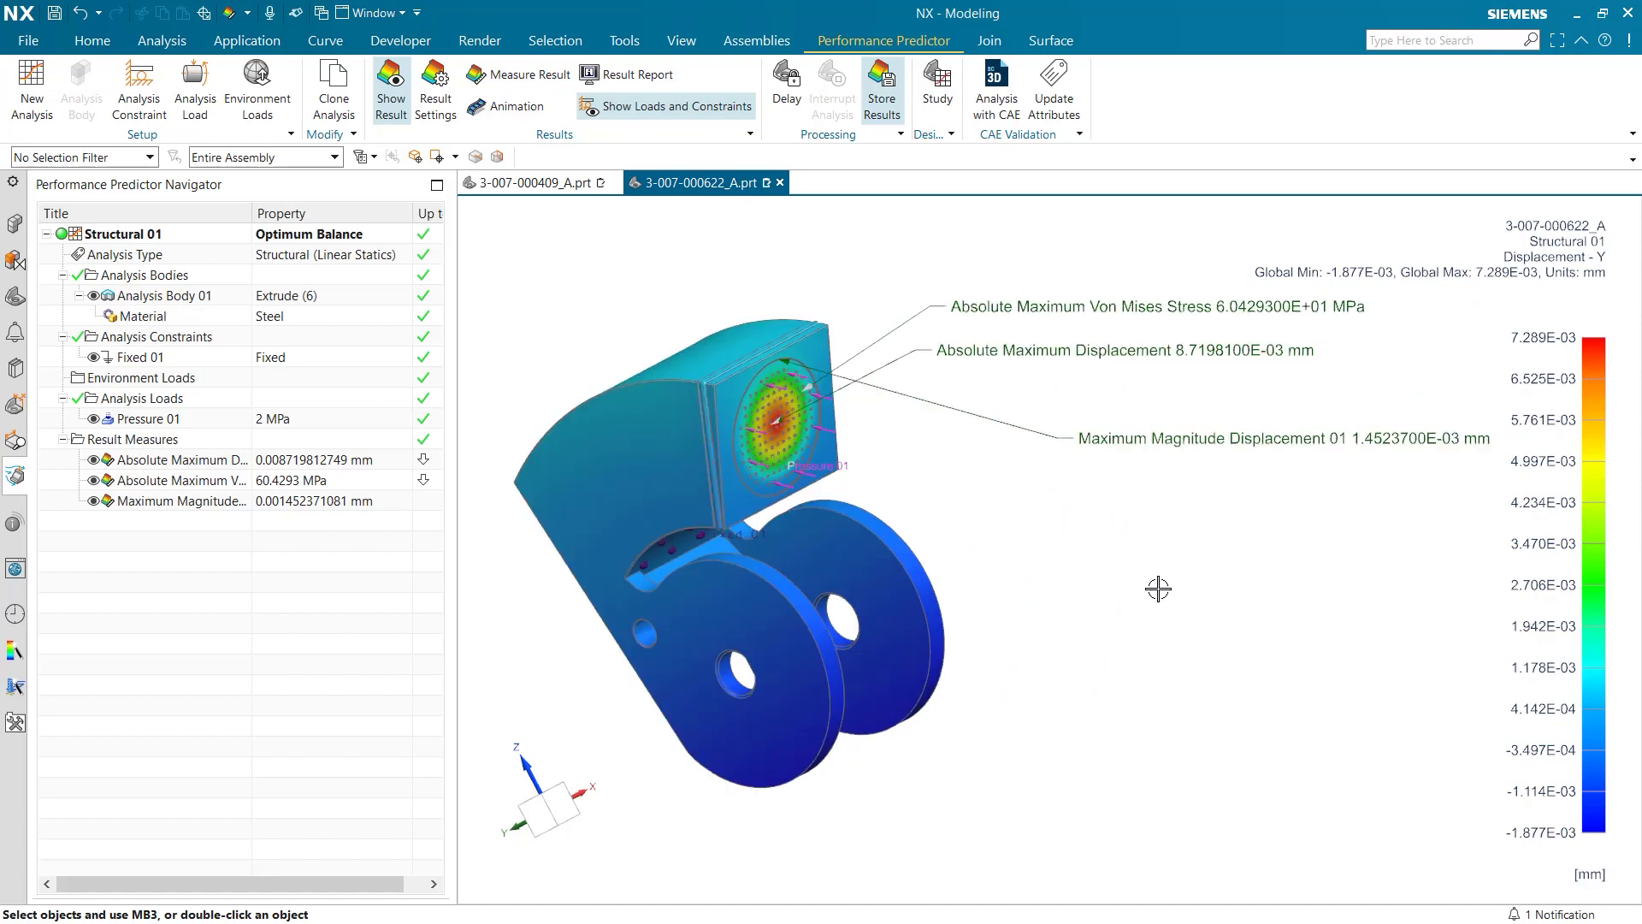
left_click_drag(1186, 448, 950, 240)
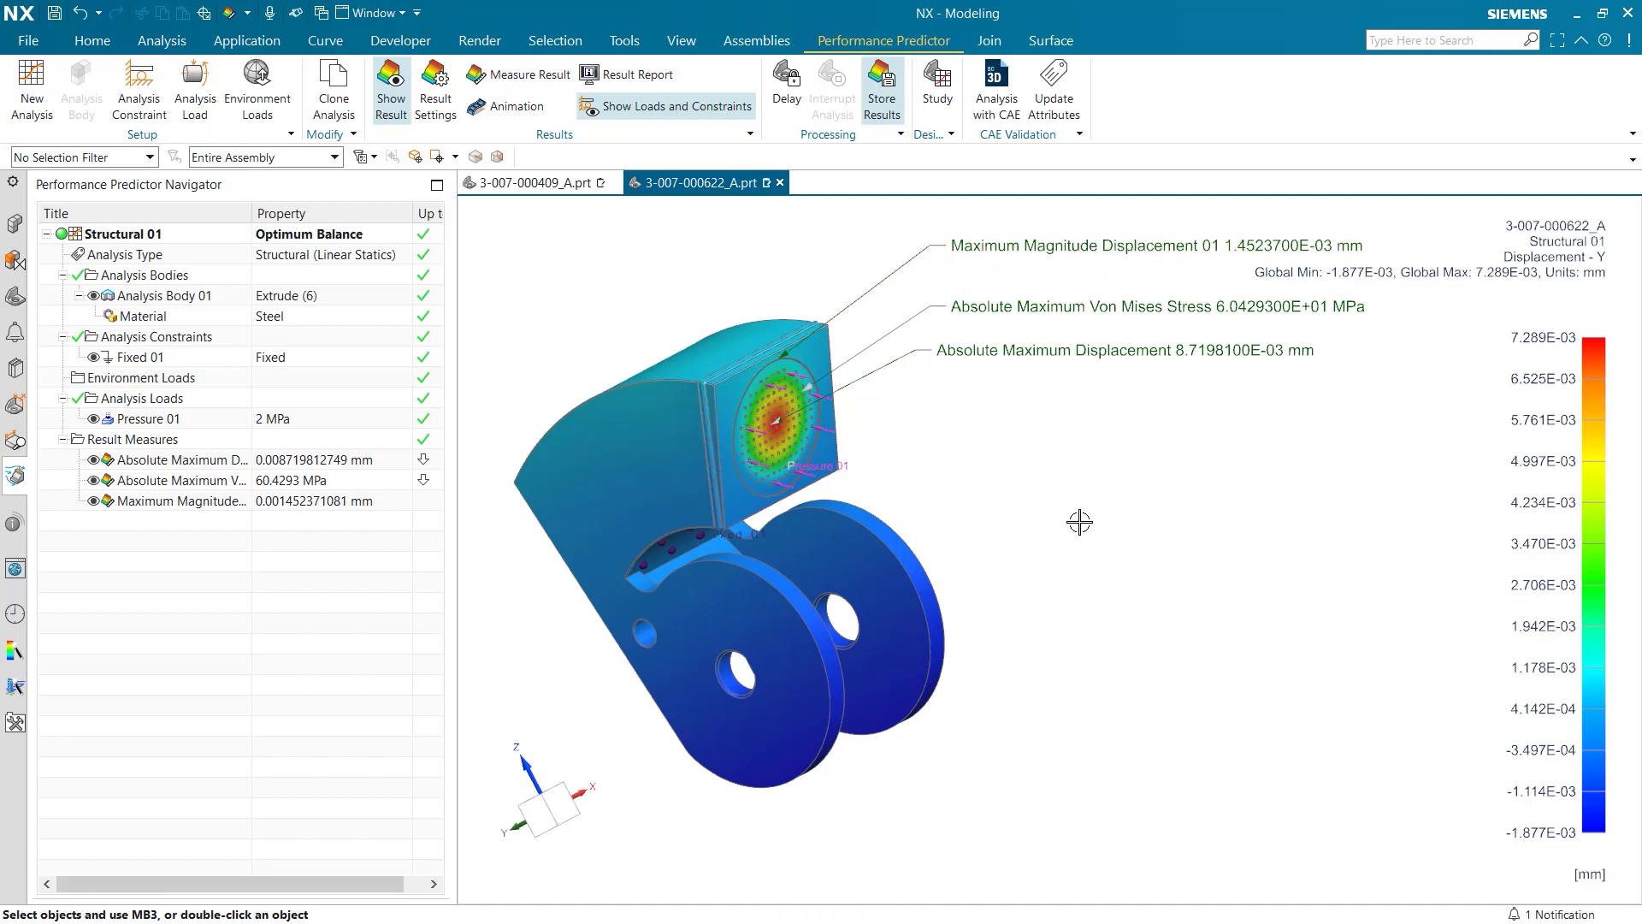
Play the full-cycle animation of the Y displacement result and close the animation controls.
left_click(498, 109)
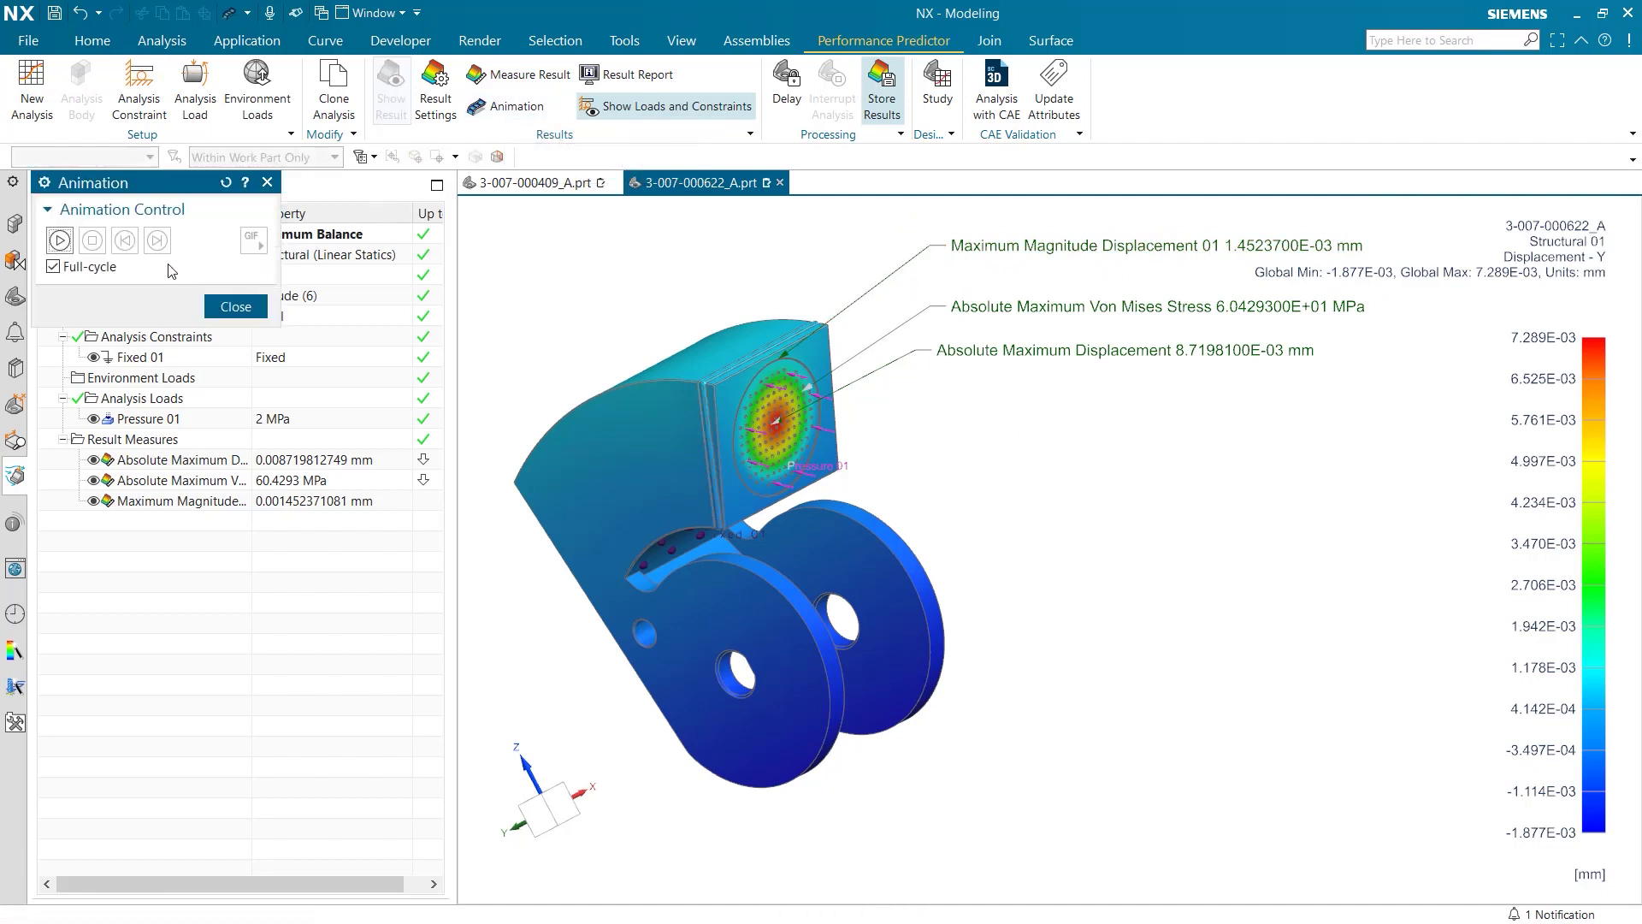
left_click(59, 241)
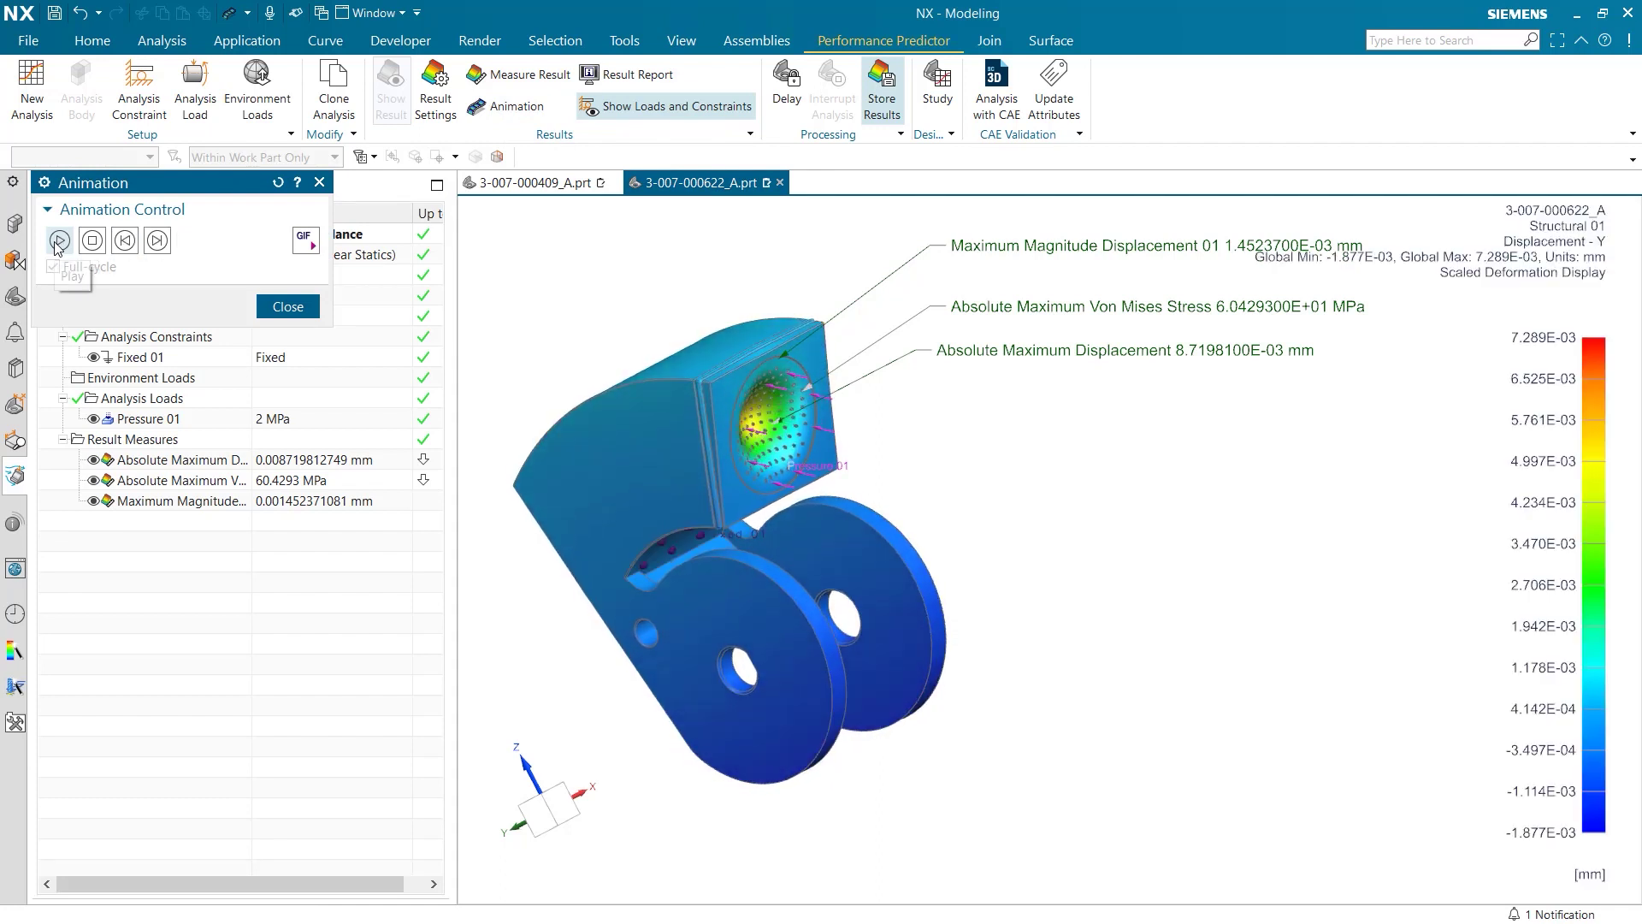
left_click(59, 242)
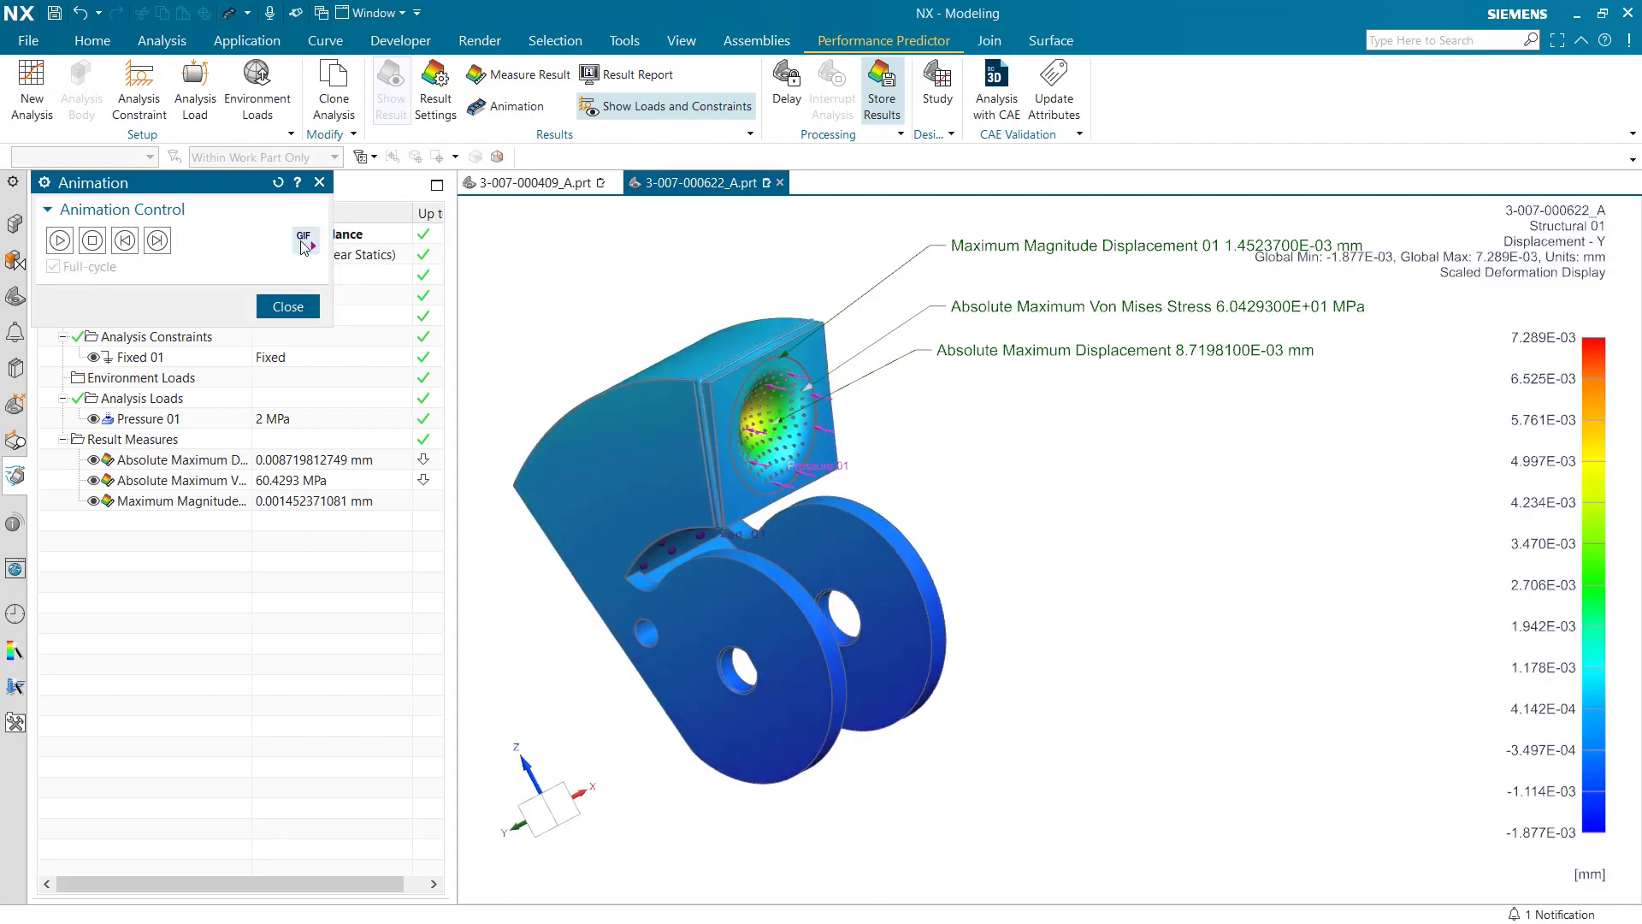
left_click(295, 308)
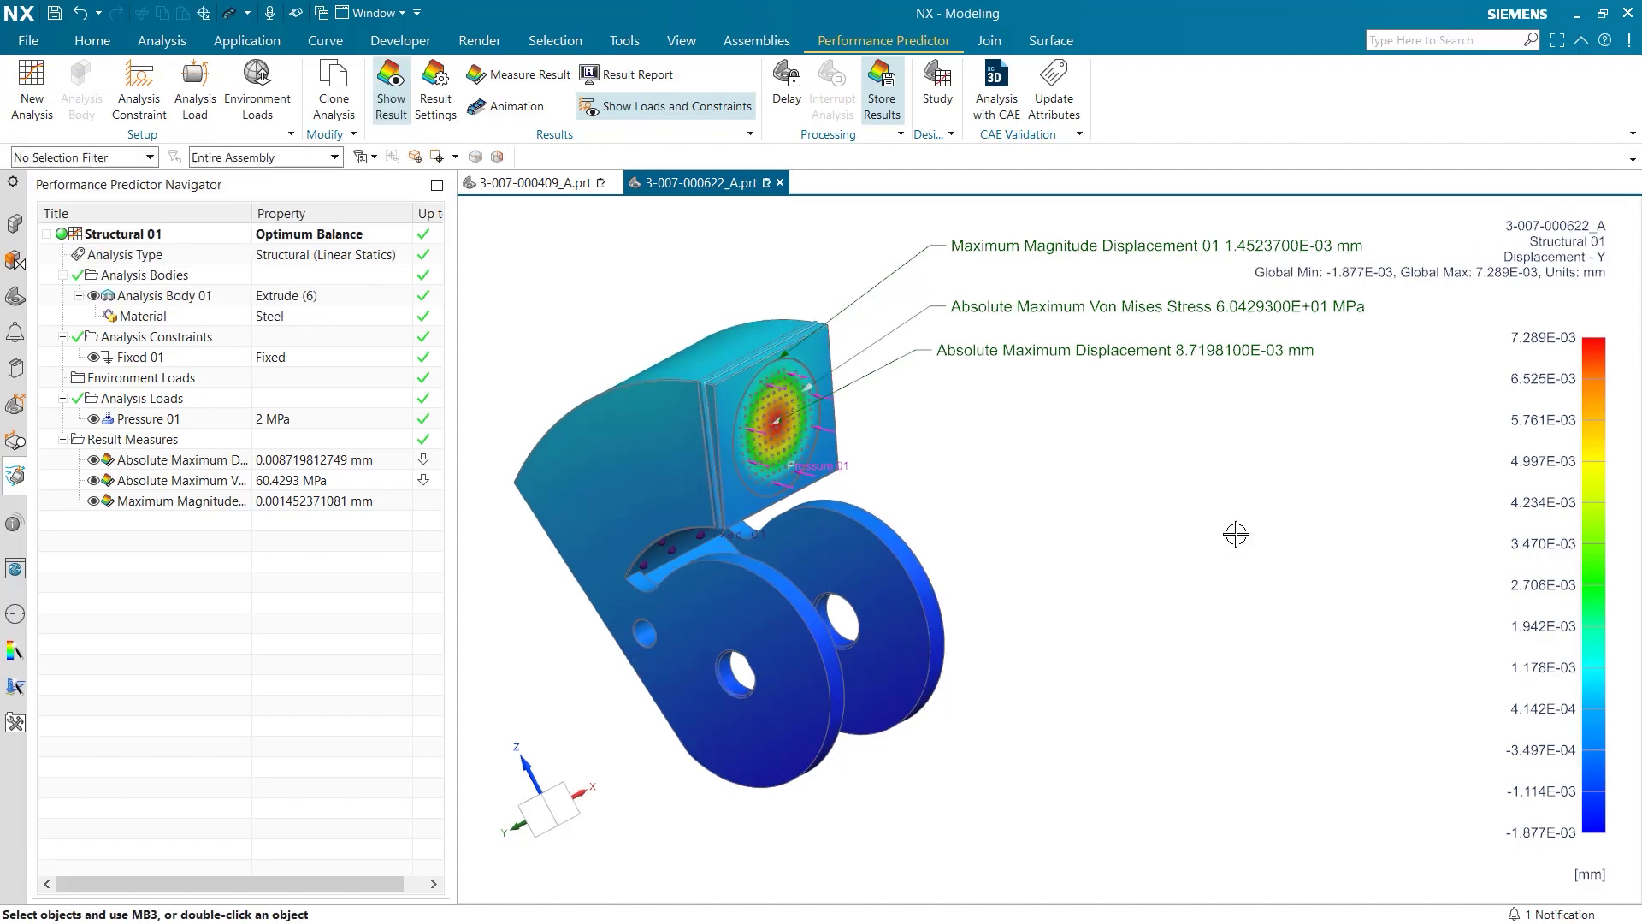